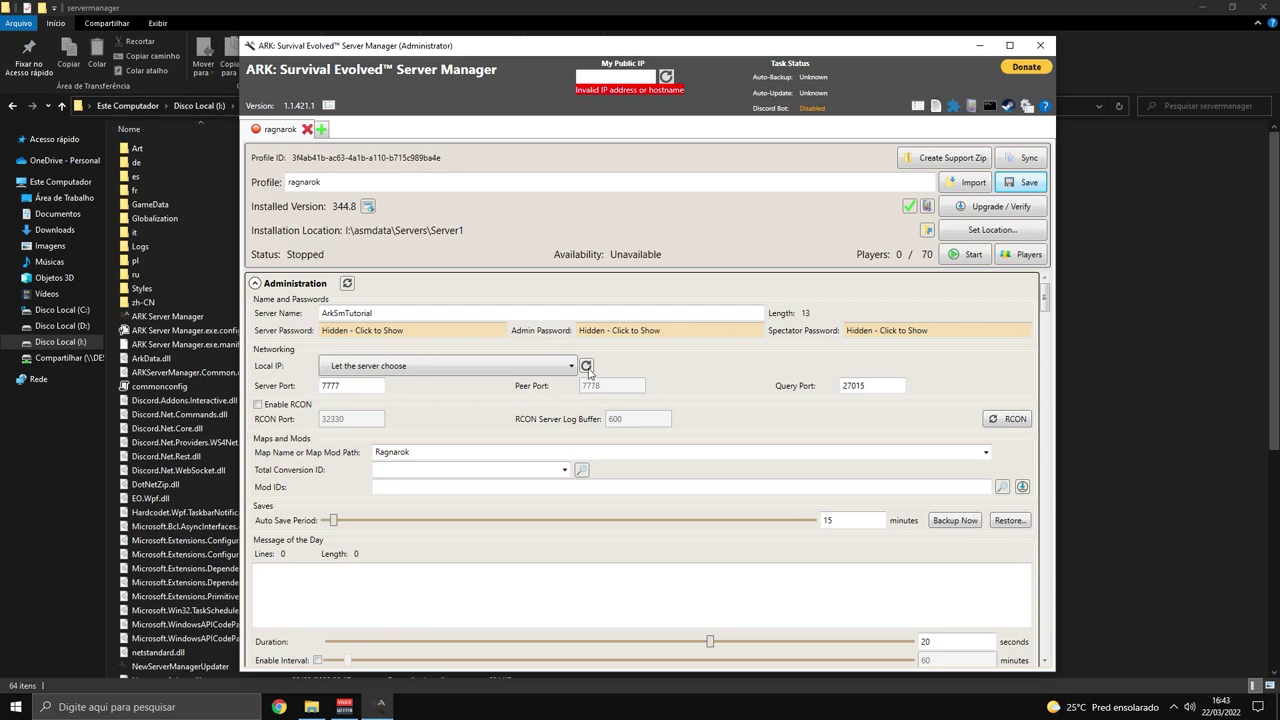
# - Examine the Cross-ARK Data Transfer ClusterId and cluster directory settings of the ragnarok profile
pyautogui.scroll(-4, 757, 486)
pyautogui.scroll(-5, 422, 466)
pyautogui.scroll(5, 422, 466)
pyautogui.scroll(-7, 497, 478)
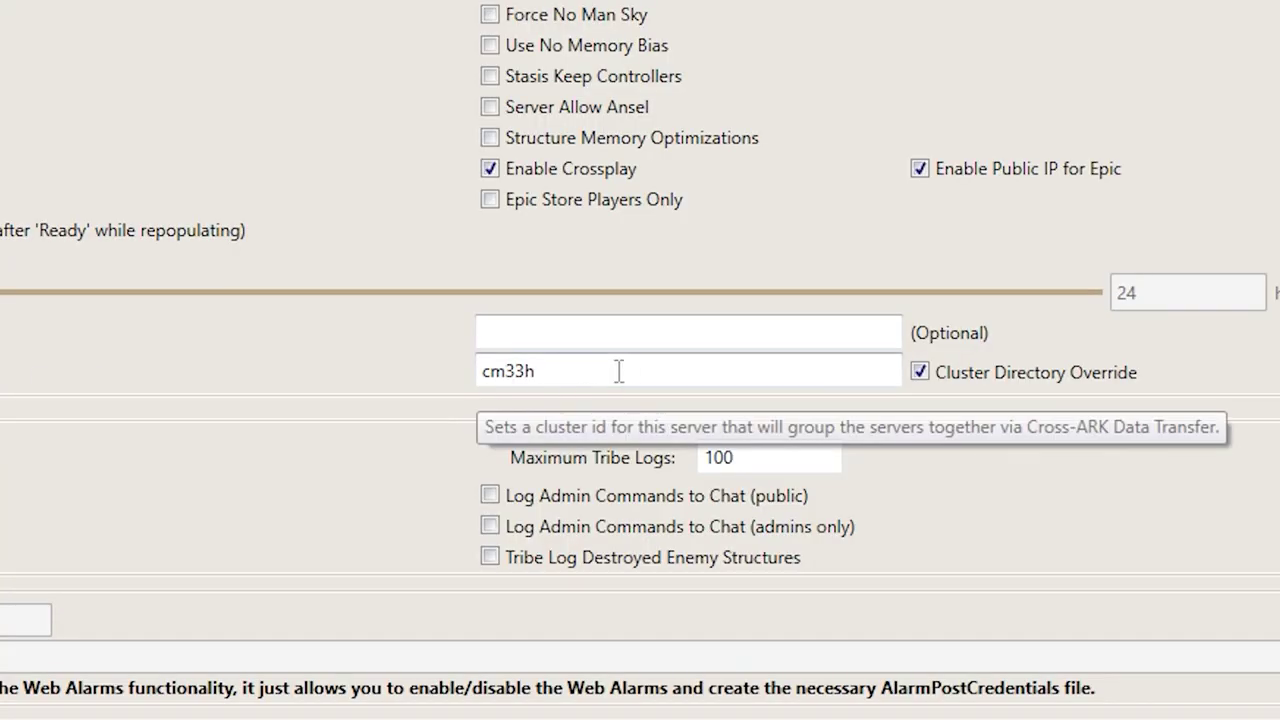
pyautogui.moveTo(619, 371); pyautogui.dragTo(323, 409)
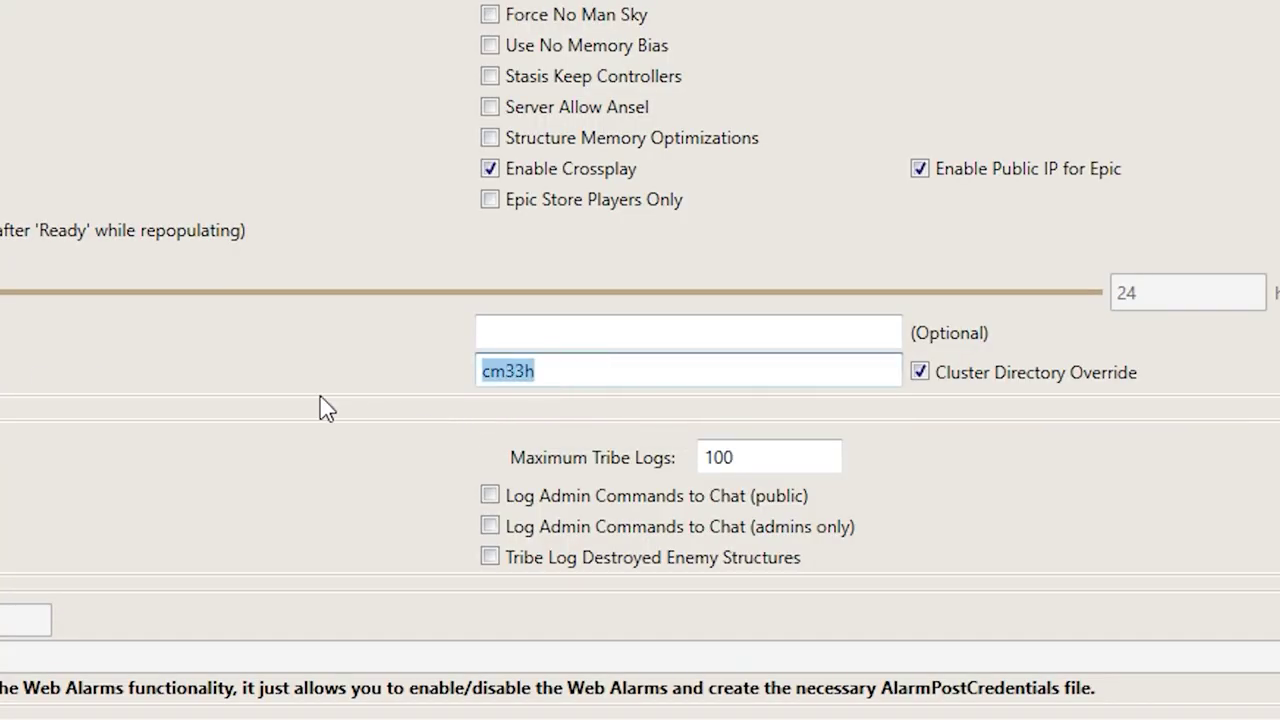
pyautogui.click(654, 367)
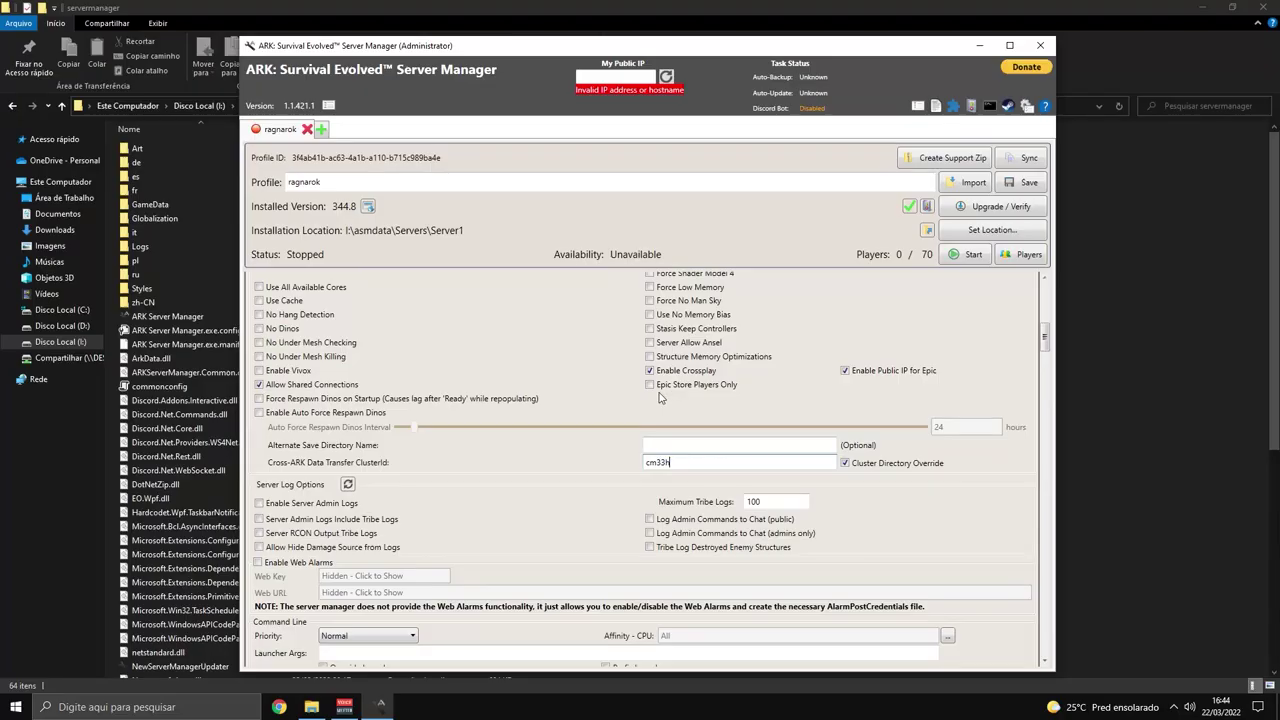
# - Add a new server profile and import the saved ragnarok profile file from the Profiles folder into it
pyautogui.scroll(15, 45, 458)
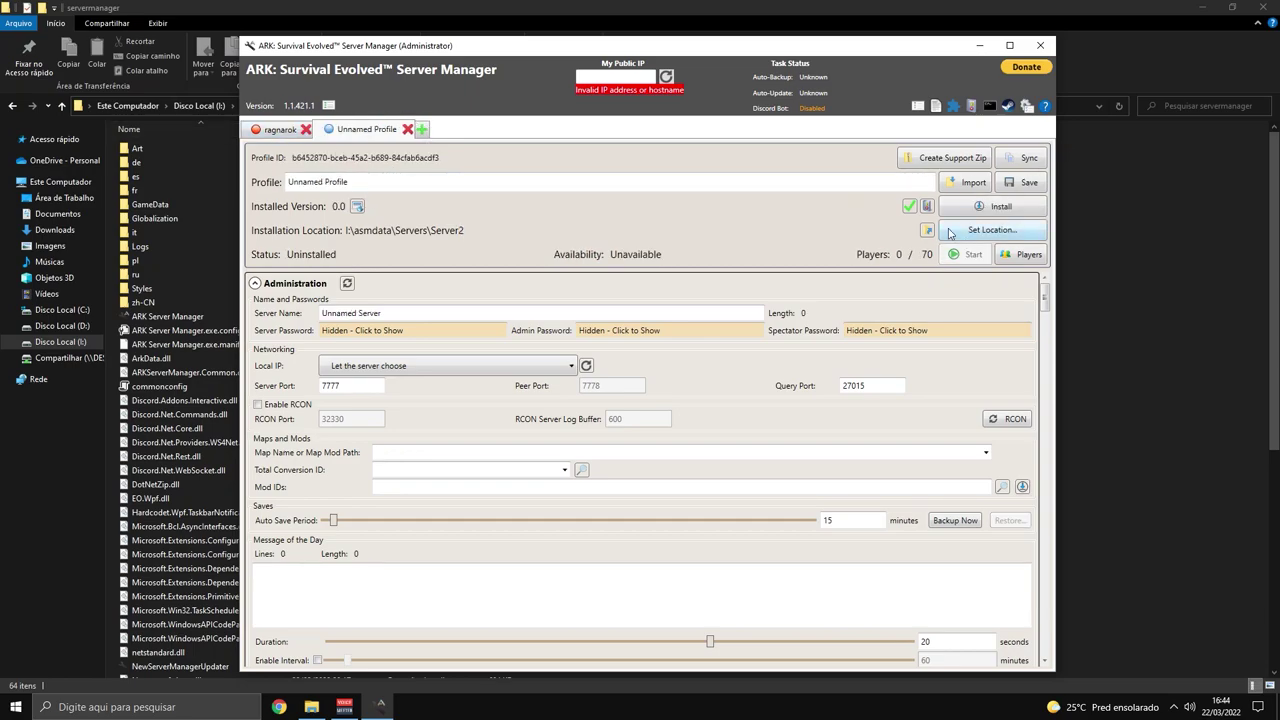
pyautogui.click(968, 183)
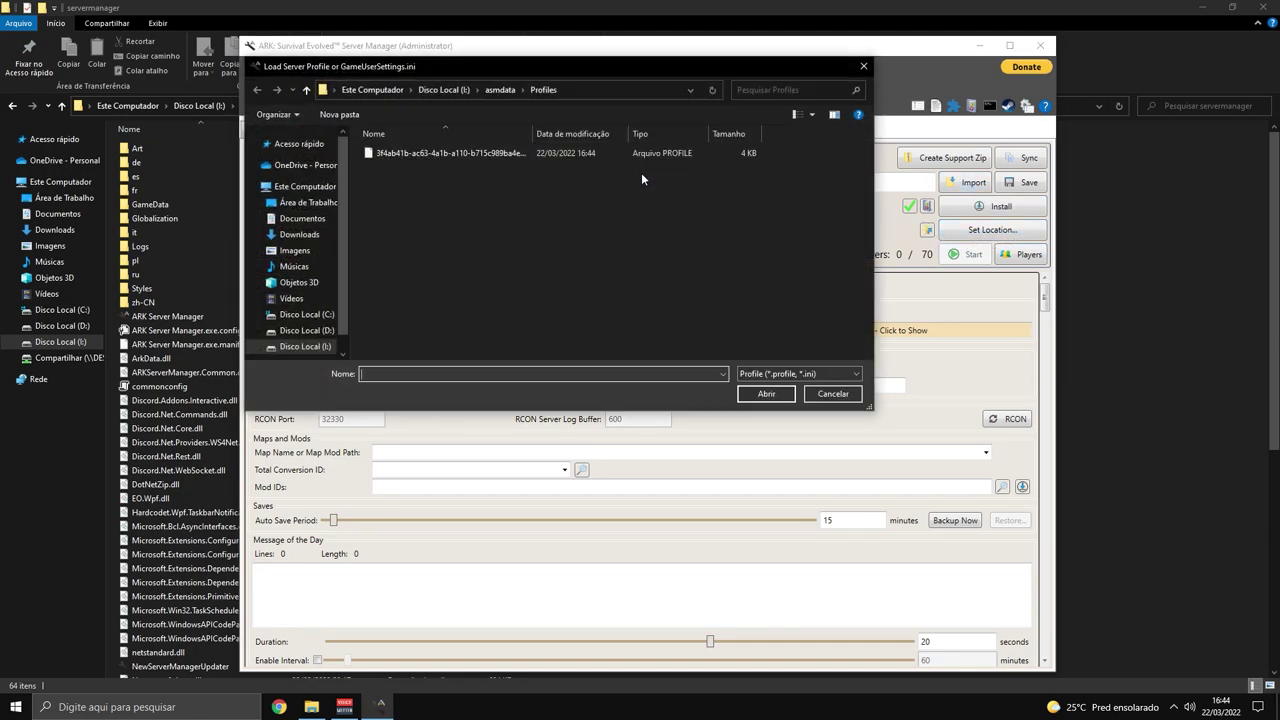
pyautogui.moveTo(457, 60); pyautogui.dragTo(492, 151)
pyautogui.doubleClick(430, 247)
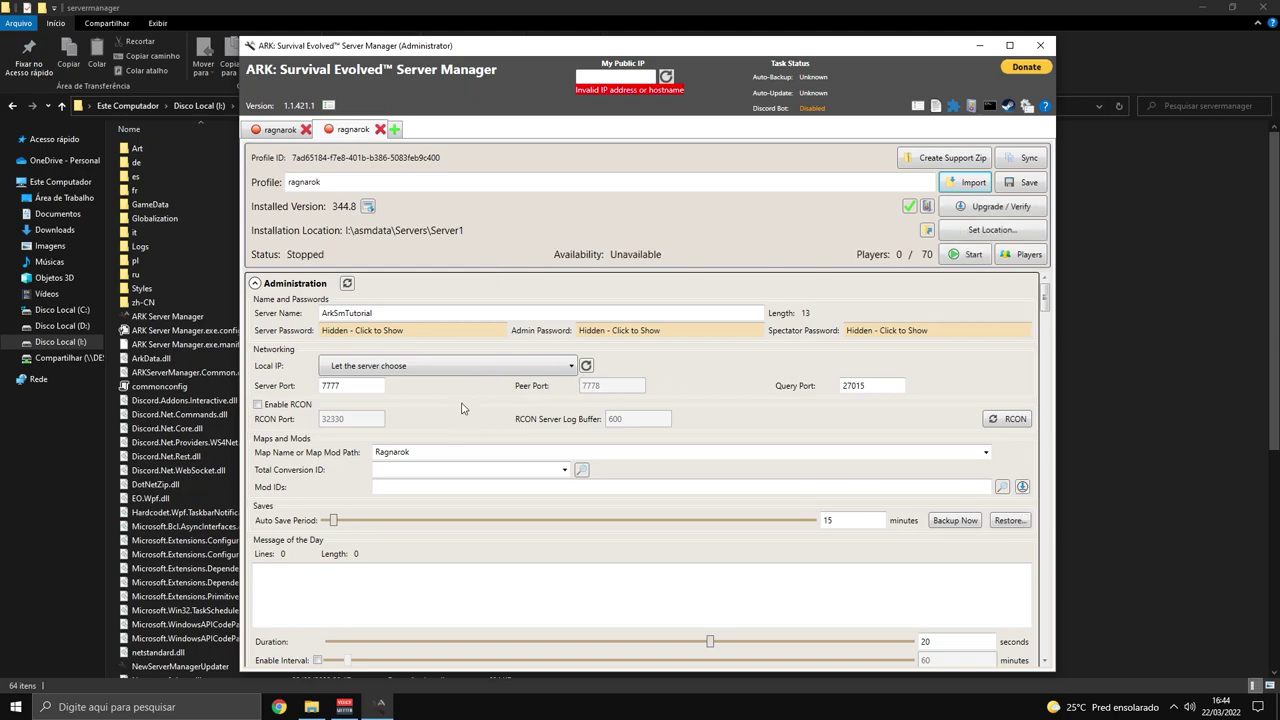
# - Set the imported profile's server port to 7778 and query port to 27016, and save the profile
pyautogui.click(366, 386)
pyautogui.write('8')
pyautogui.click(890, 385)
pyautogui.click(1021, 182)
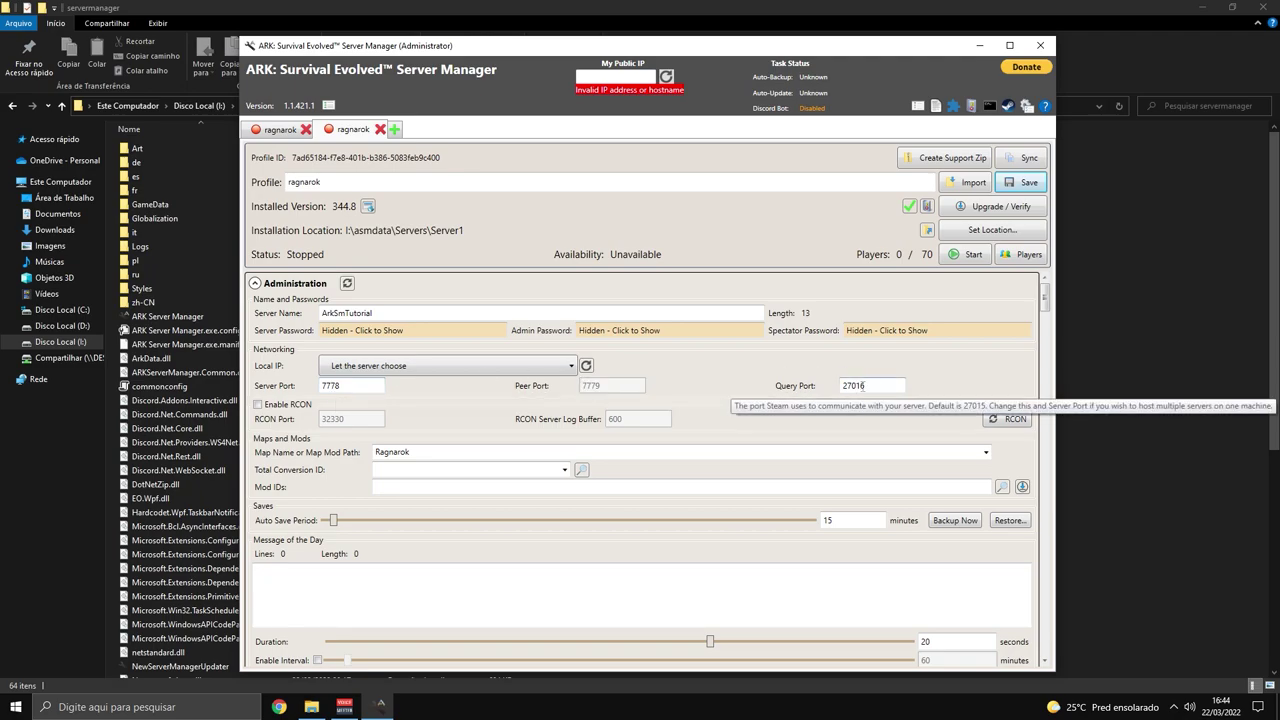
pyautogui.click(887, 385)
pyautogui.press('BackSpace')
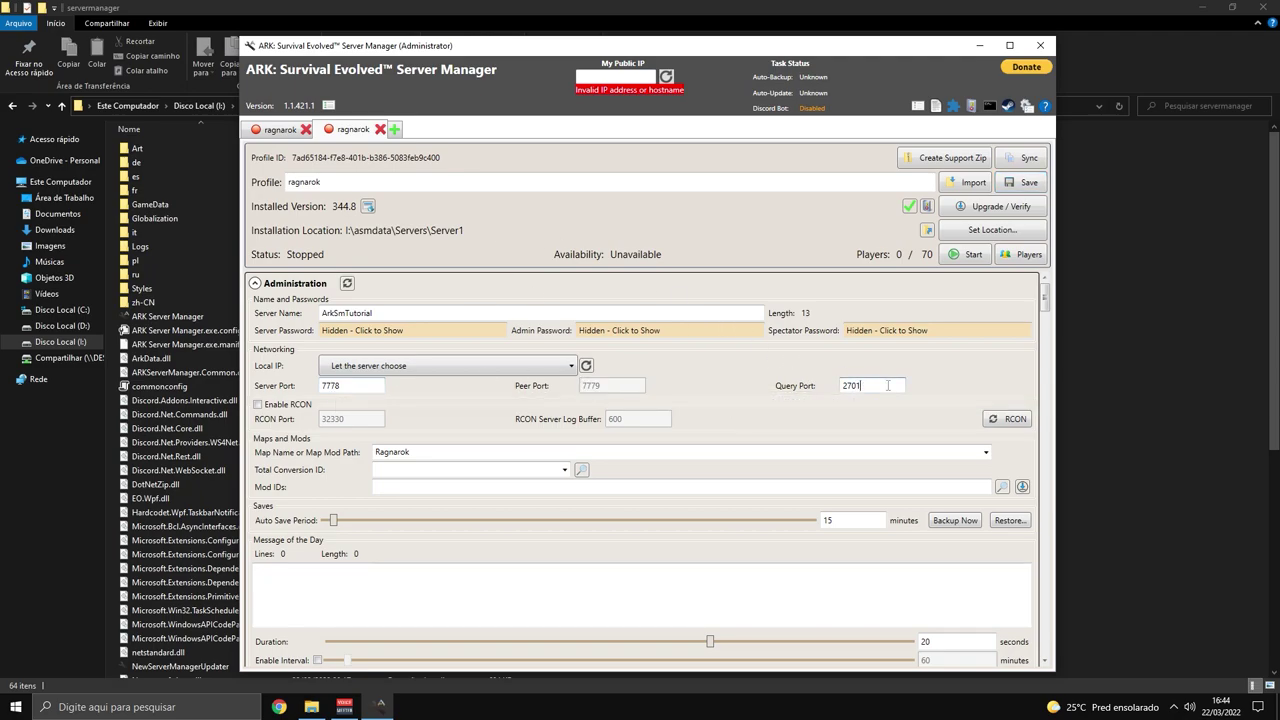
pyautogui.click(352, 386)
pyautogui.press('BackSpace')
pyautogui.write('8')
pyautogui.click(897, 388)
pyautogui.click(1021, 182)
# - Rename the imported profile as TheIsland and save it
pyautogui.click(353, 129)
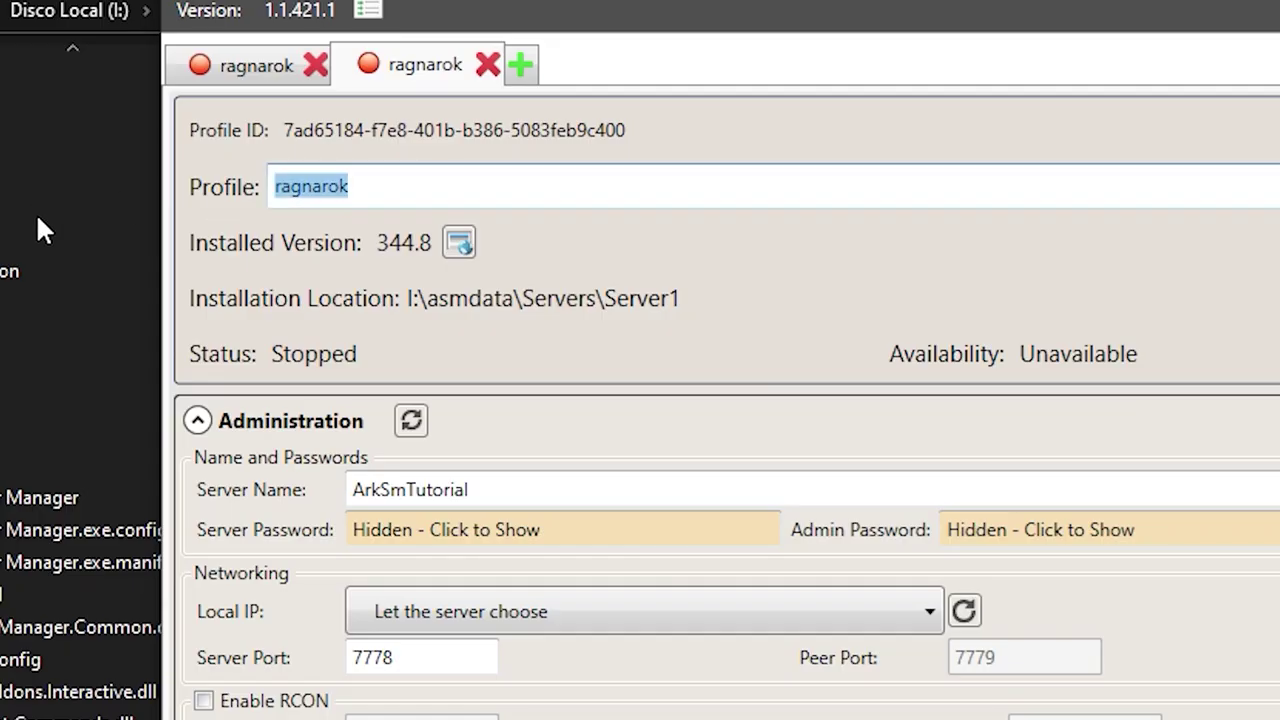
pyautogui.write('TheIsla')
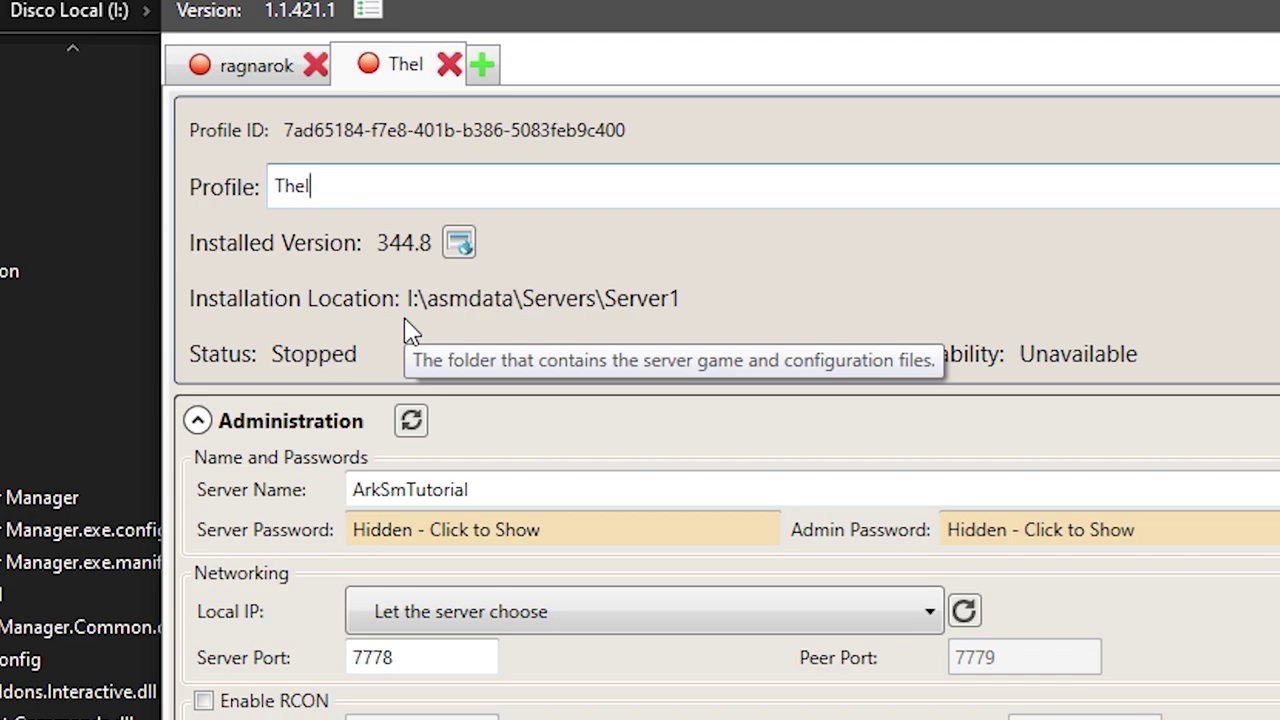
pyautogui.write('nd')
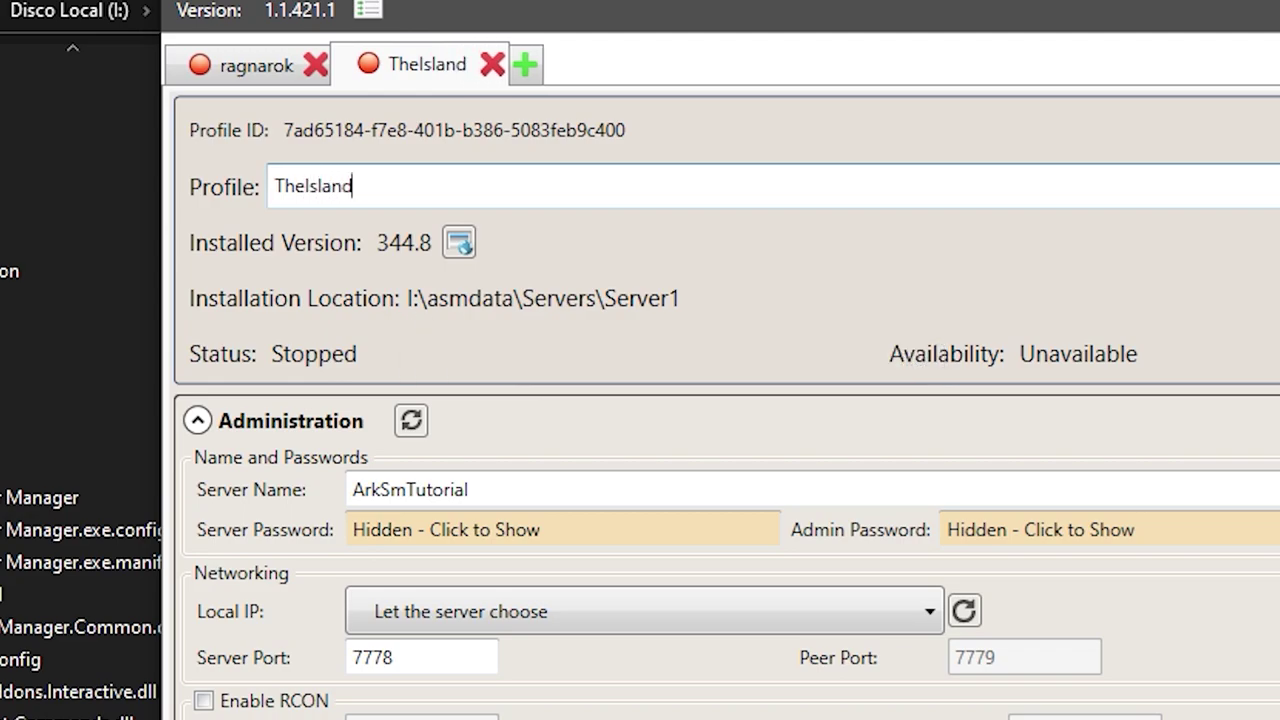
pyautogui.click(1279, 189)
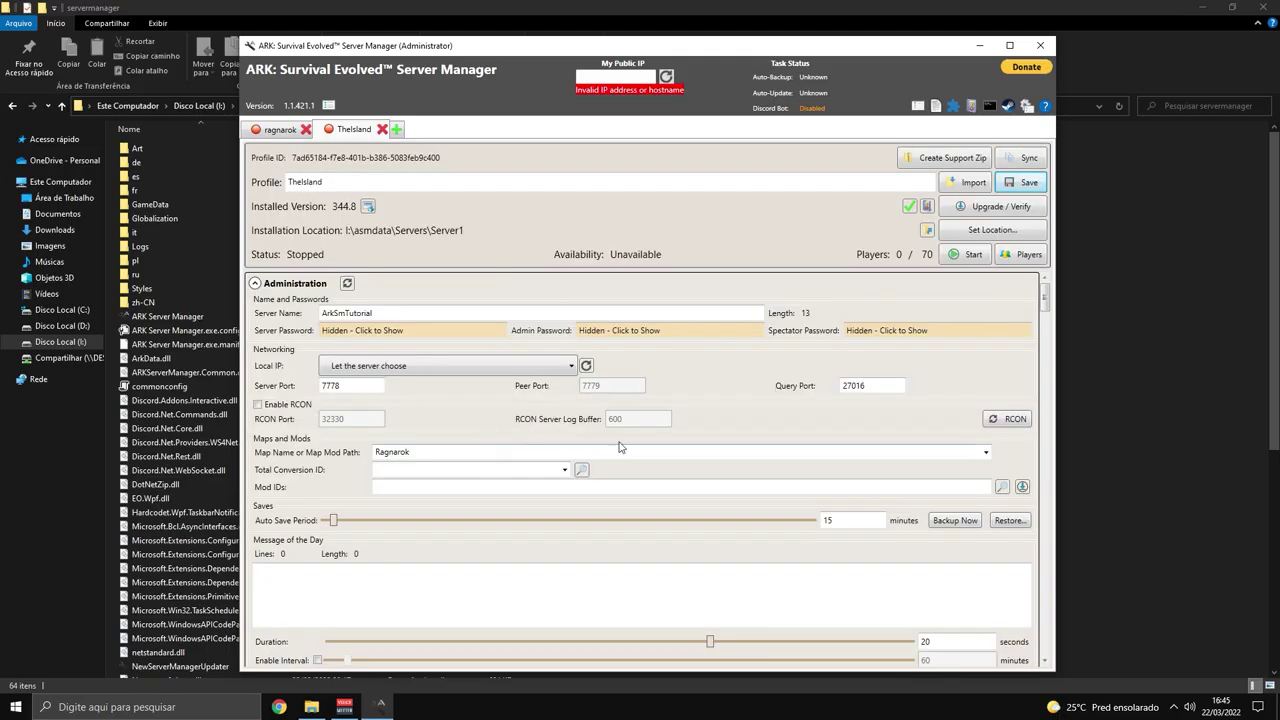
# - Set the TheIsland profile's map to The Island and save the profile
pyautogui.click(985, 452)
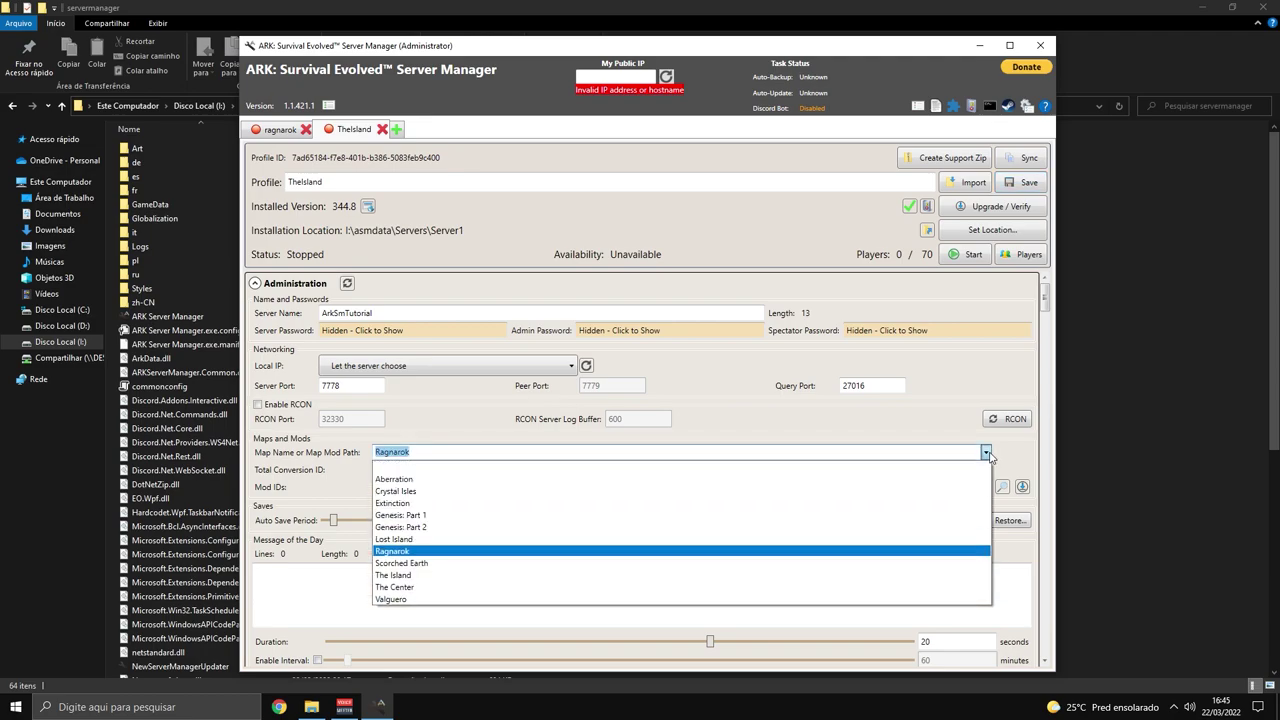
pyautogui.click(405, 575)
pyautogui.click(1035, 184)
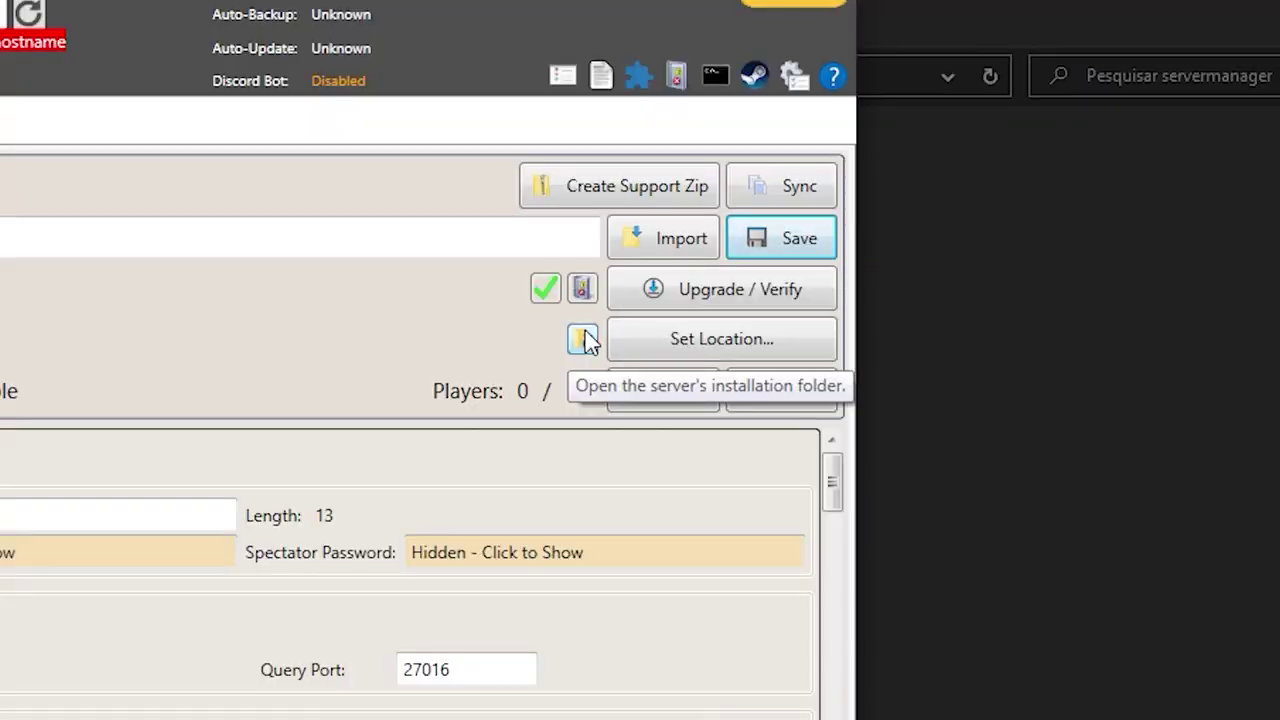
# - Open the server's installation folder and go up to the parent Servers folder
pyautogui.click(584, 340)
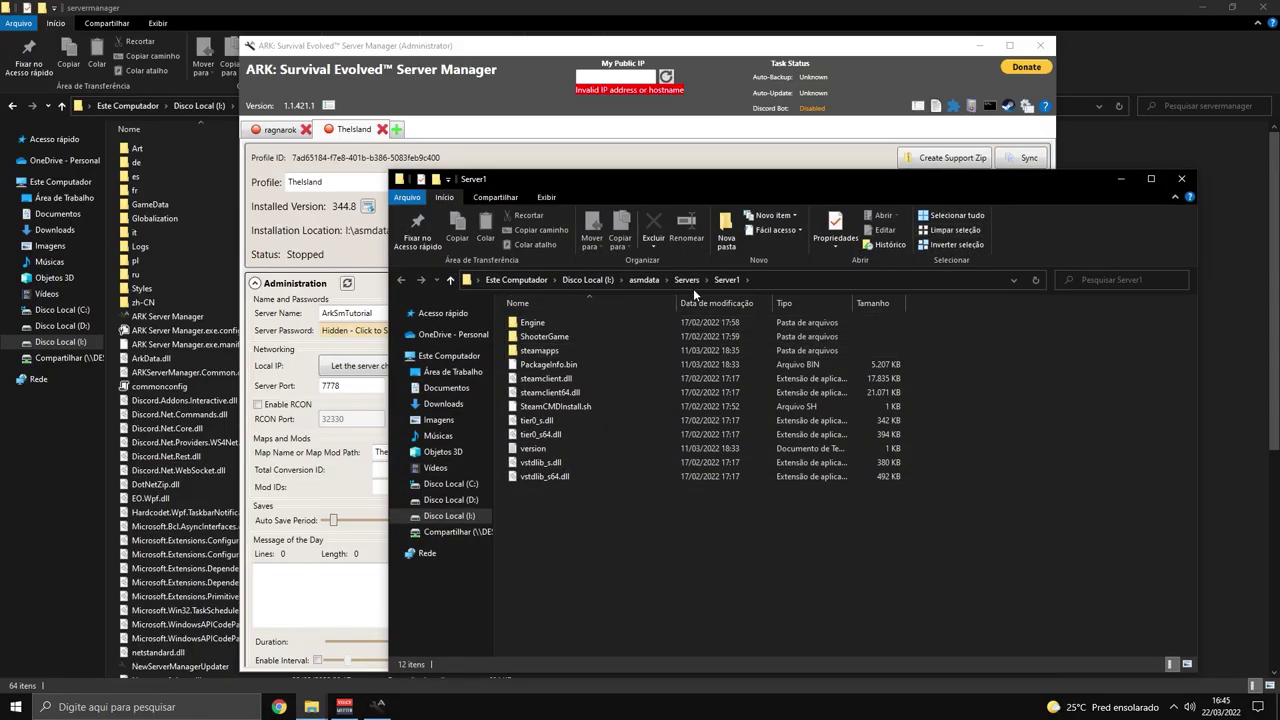
pyautogui.click(690, 281)
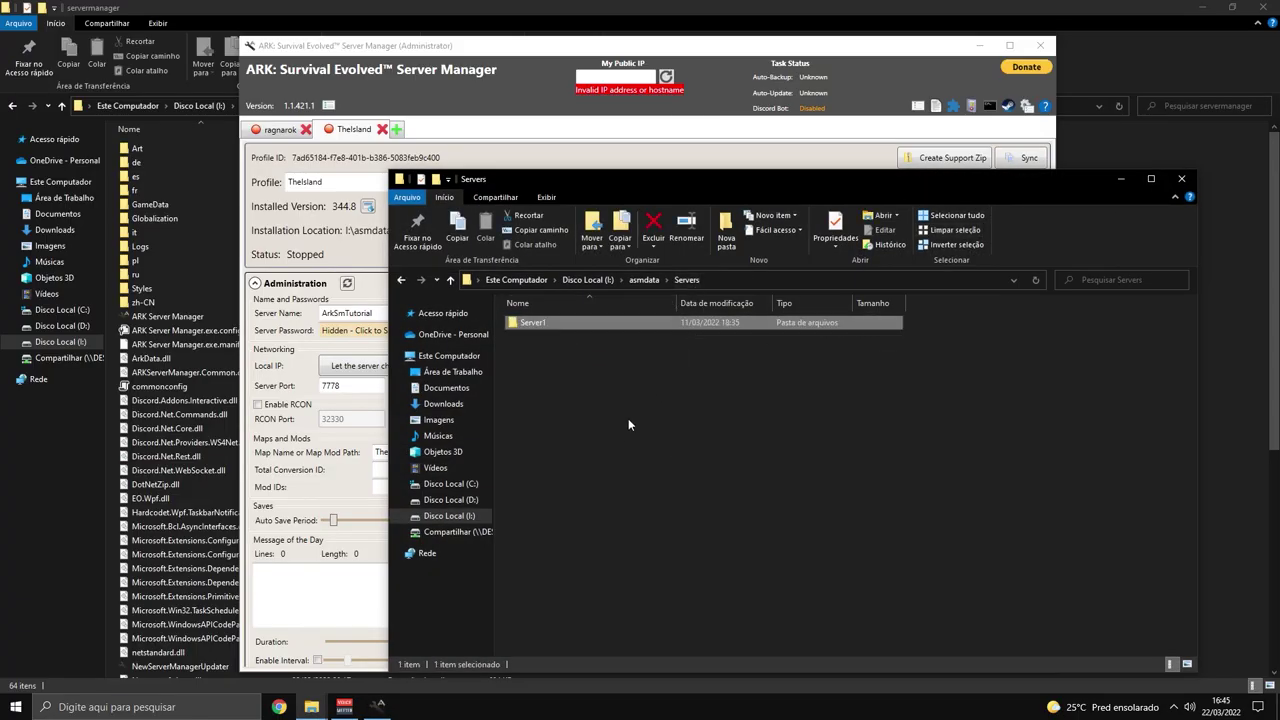
pyautogui.click(401, 280)
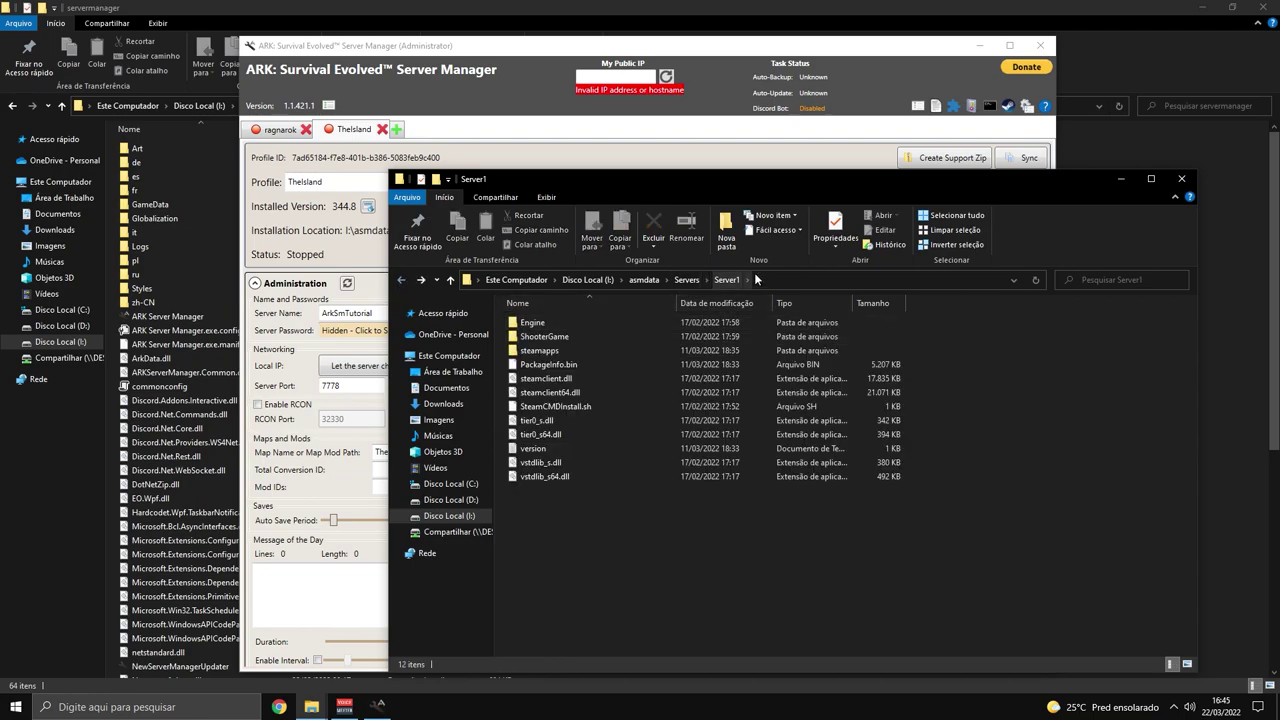
pyautogui.click(734, 284)
pyautogui.click(514, 663)
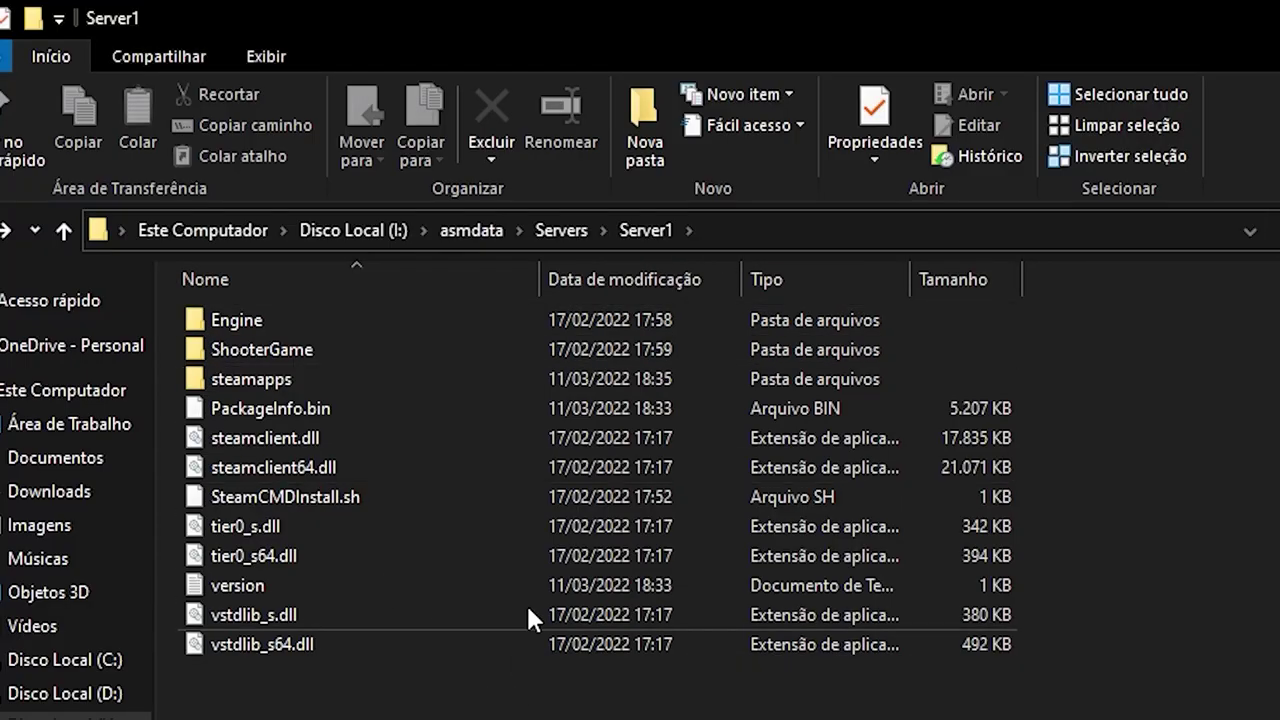
pyautogui.click(578, 231)
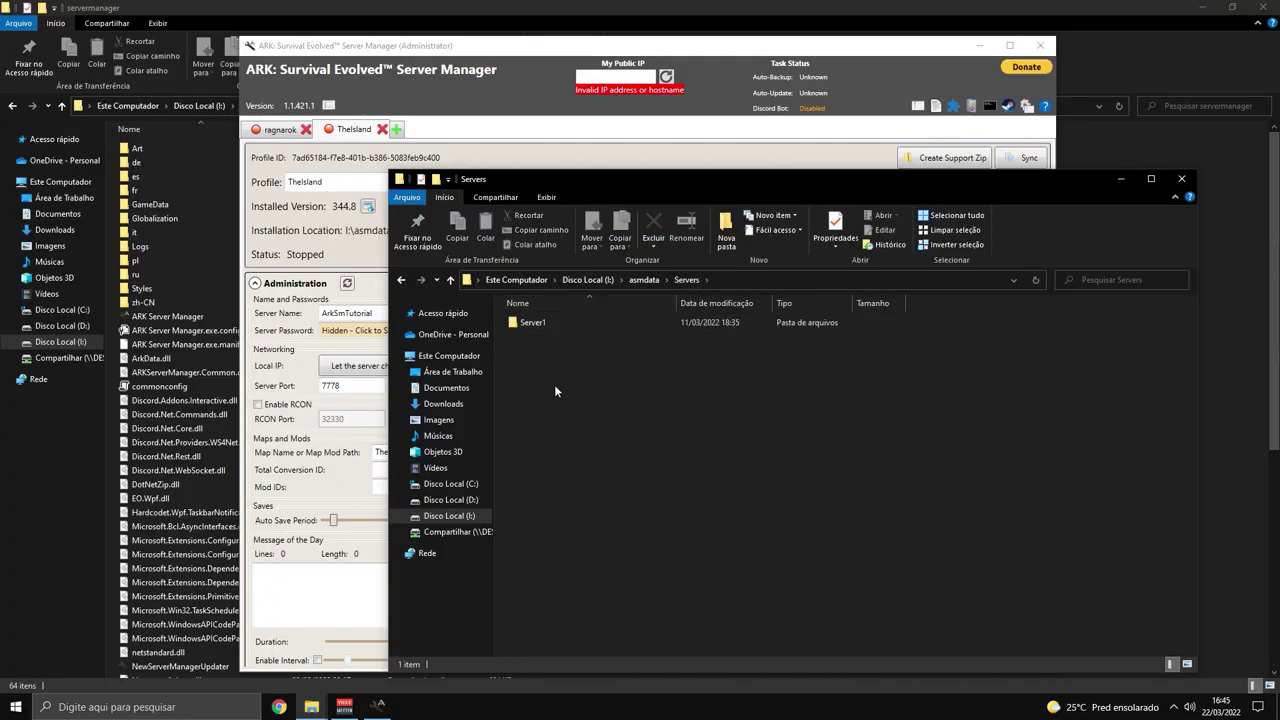
# - Create a folder named "TheIsland Server" inside the Servers folder
pyautogui.rightClick(566, 390)
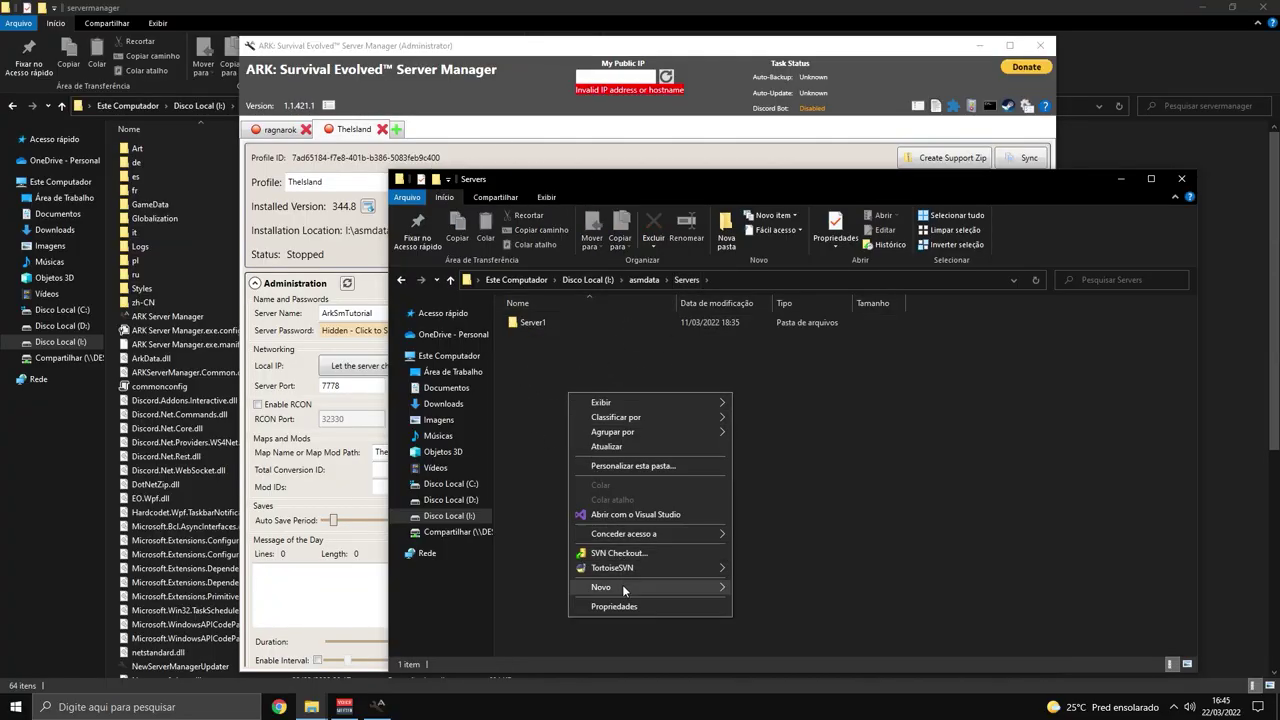
pyautogui.moveTo(628, 587)
pyautogui.click(810, 591)
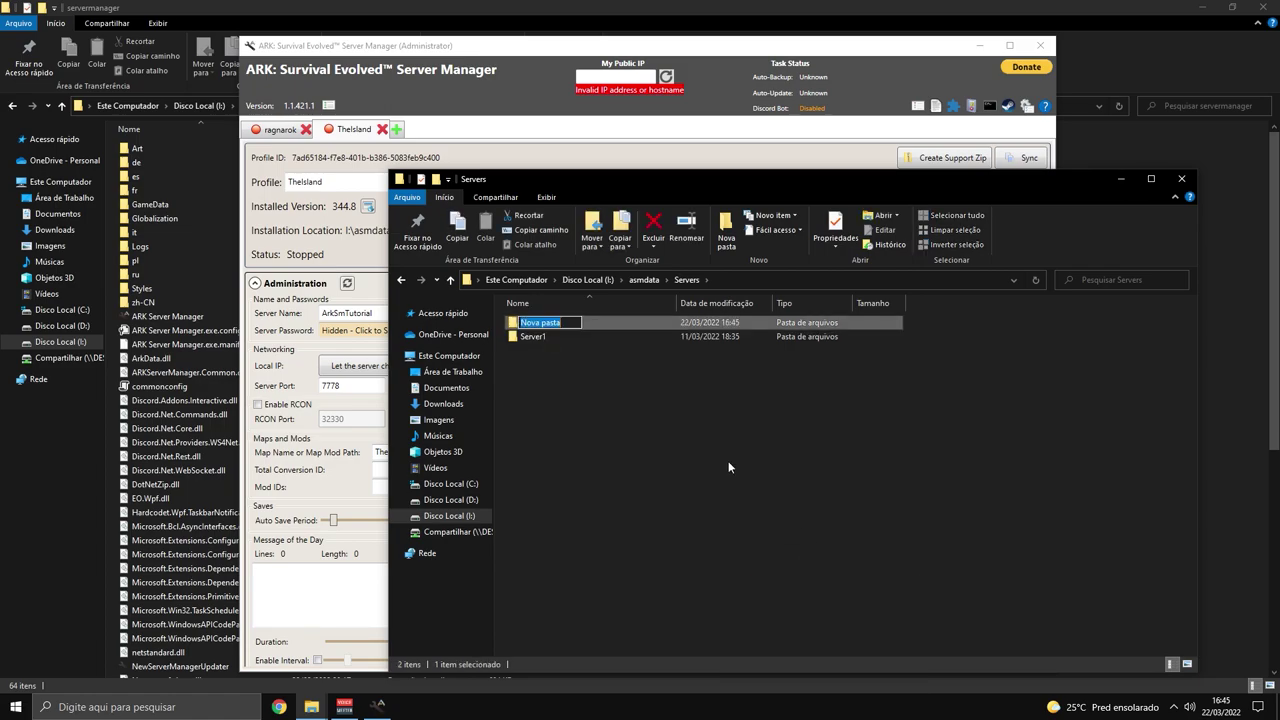
pyautogui.write('TheIsland SE')
pyautogui.press('BackSpace')
pyautogui.write('erver')
pyautogui.click(728, 466)
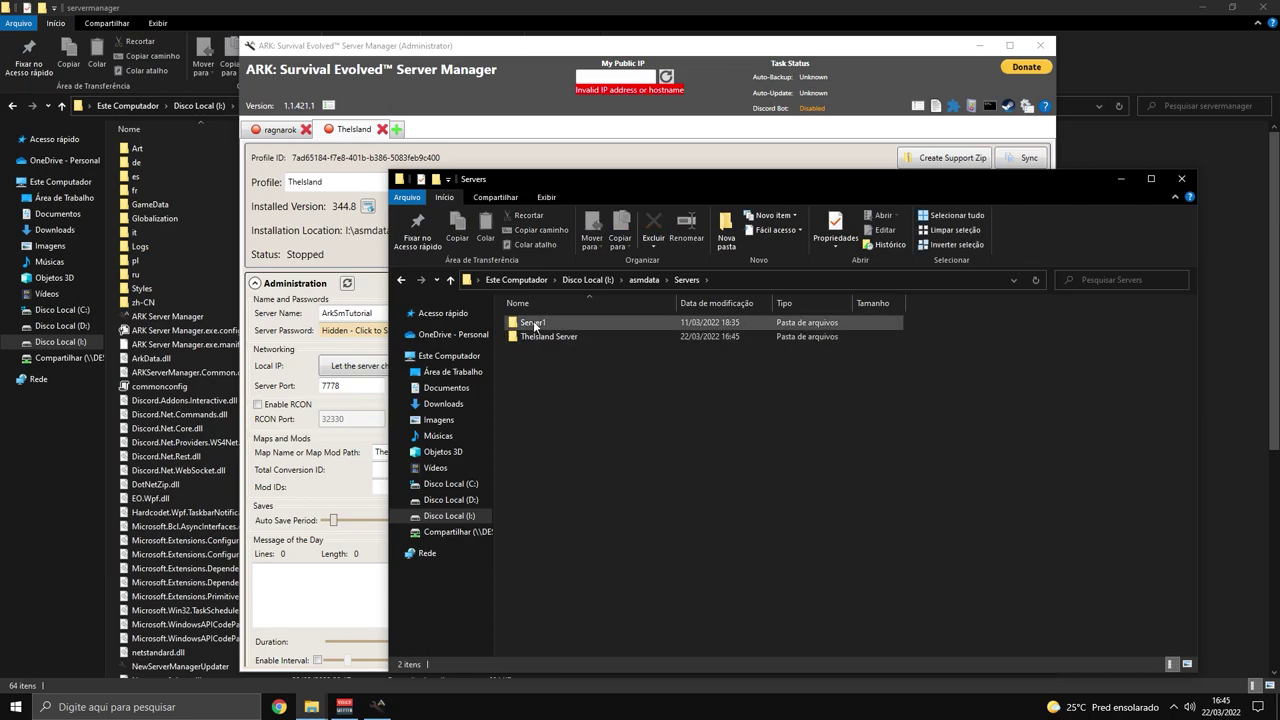
# - Try to rename the Server1 folder as "Ragnarok Server"
pyautogui.click(537, 327)
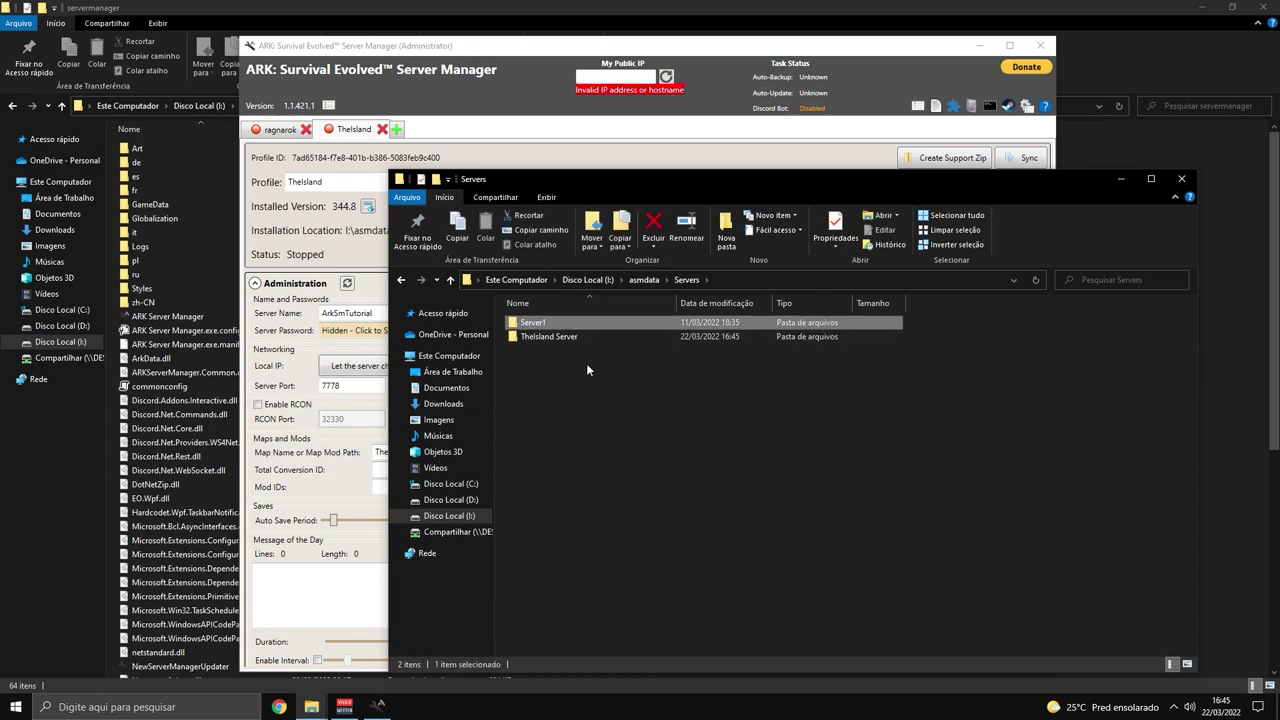
pyautogui.press('F2')
pyautogui.write('Ragnarok Server')
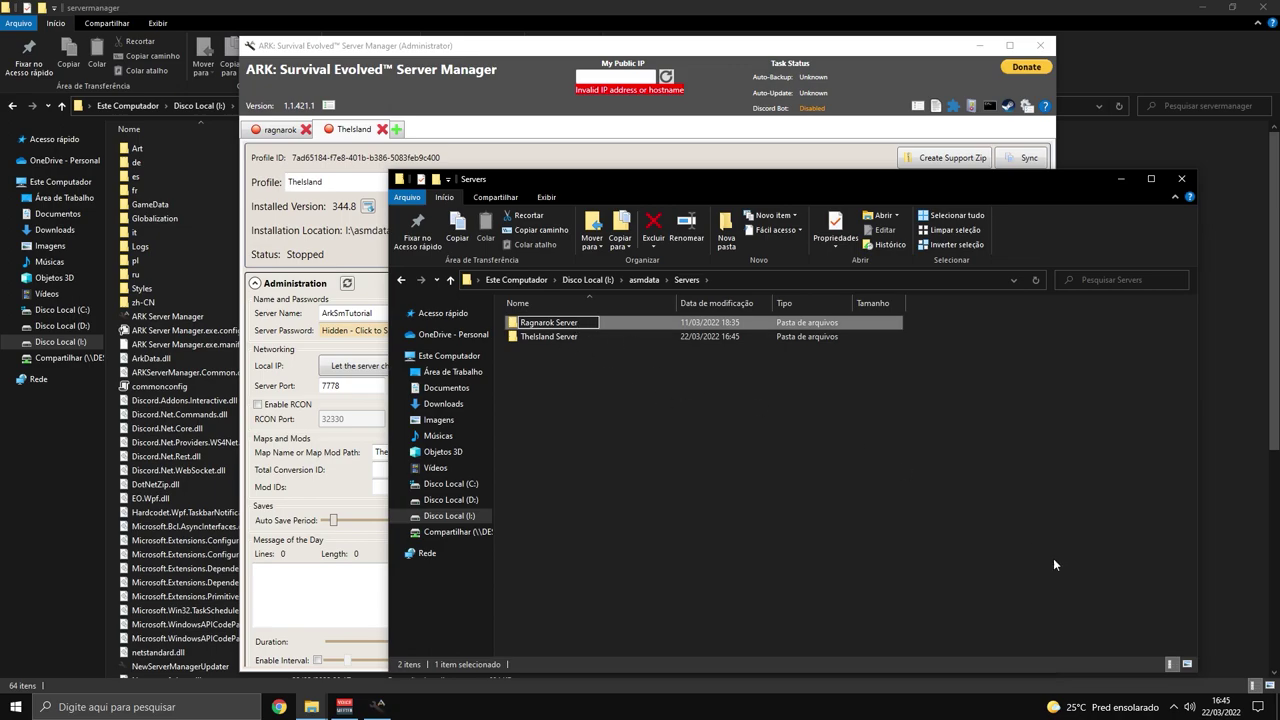
pyautogui.press('Return')
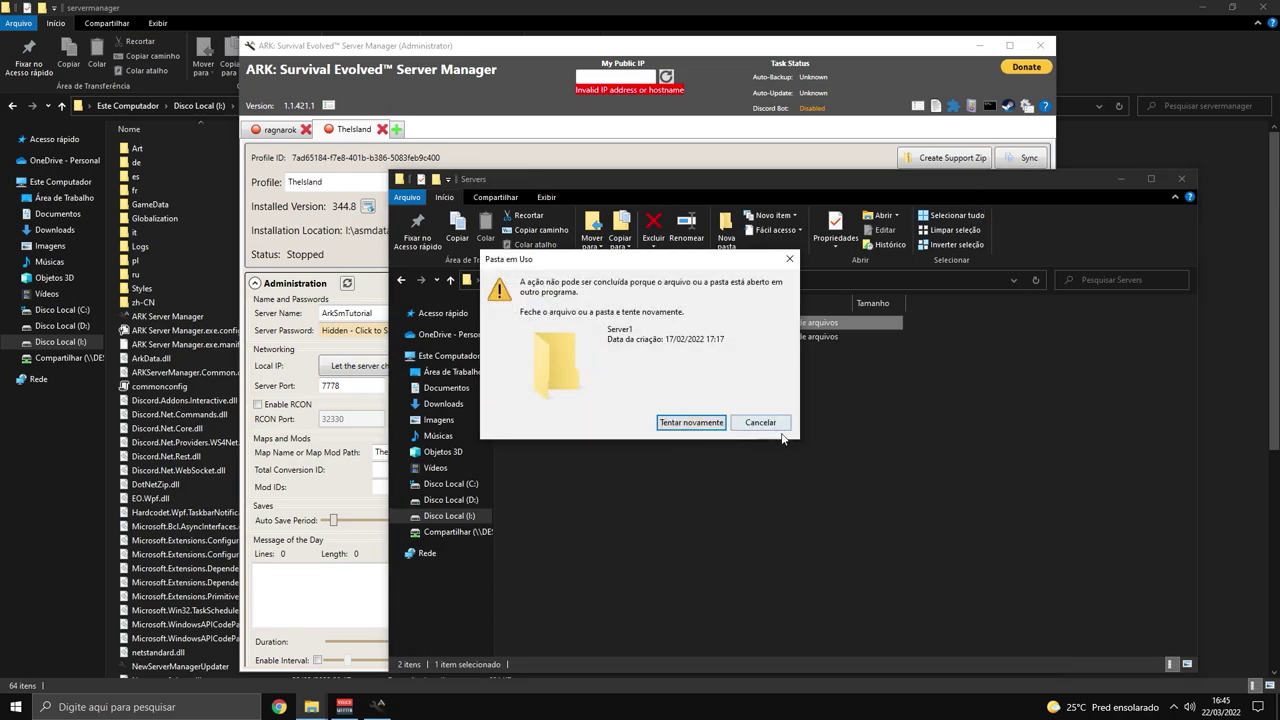
pyautogui.click(772, 425)
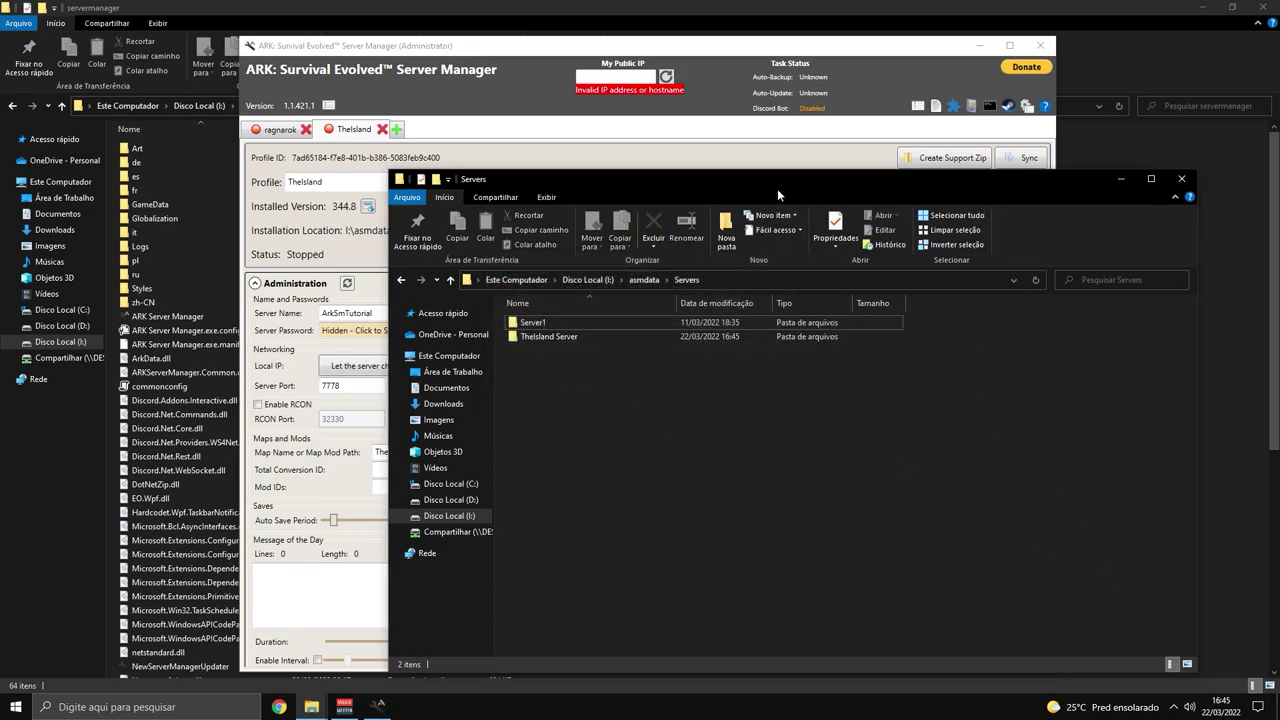
# - Look inside the TheIsland Server folder, return to the Servers folder and minimize the file window
pyautogui.moveTo(695, 183); pyautogui.dragTo(648, 107)
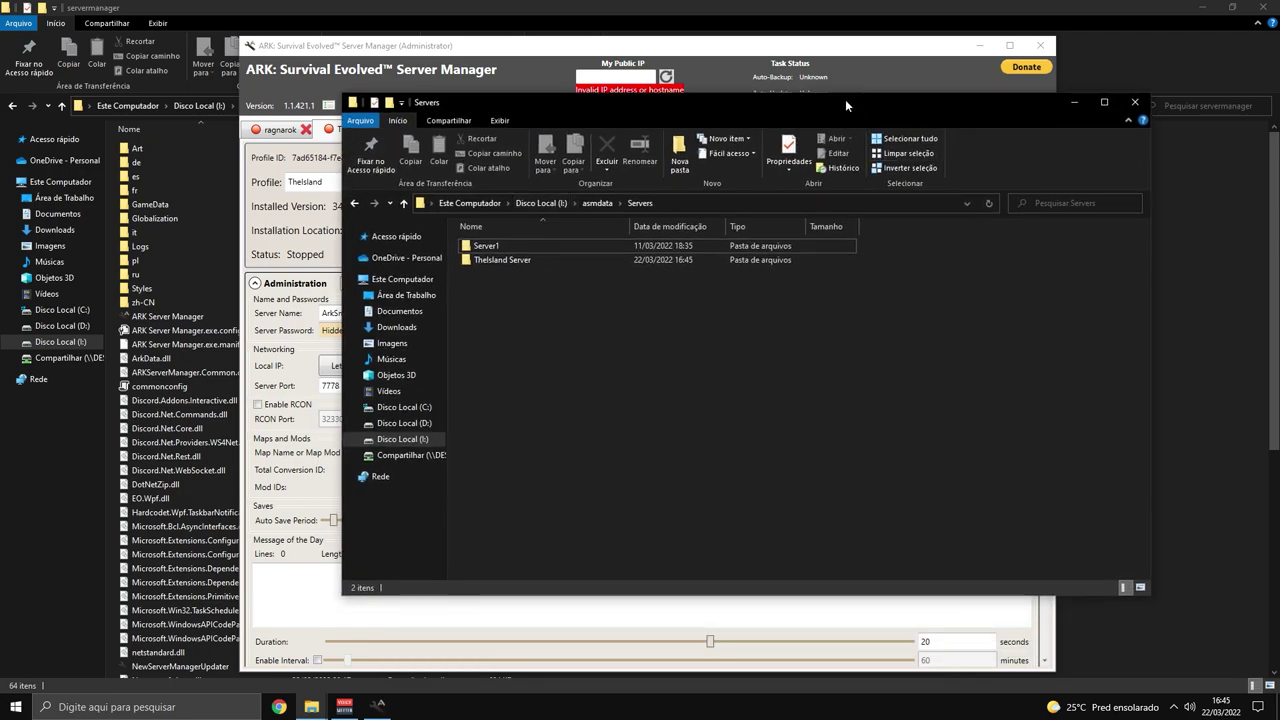
pyautogui.moveTo(837, 102); pyautogui.dragTo(819, 151)
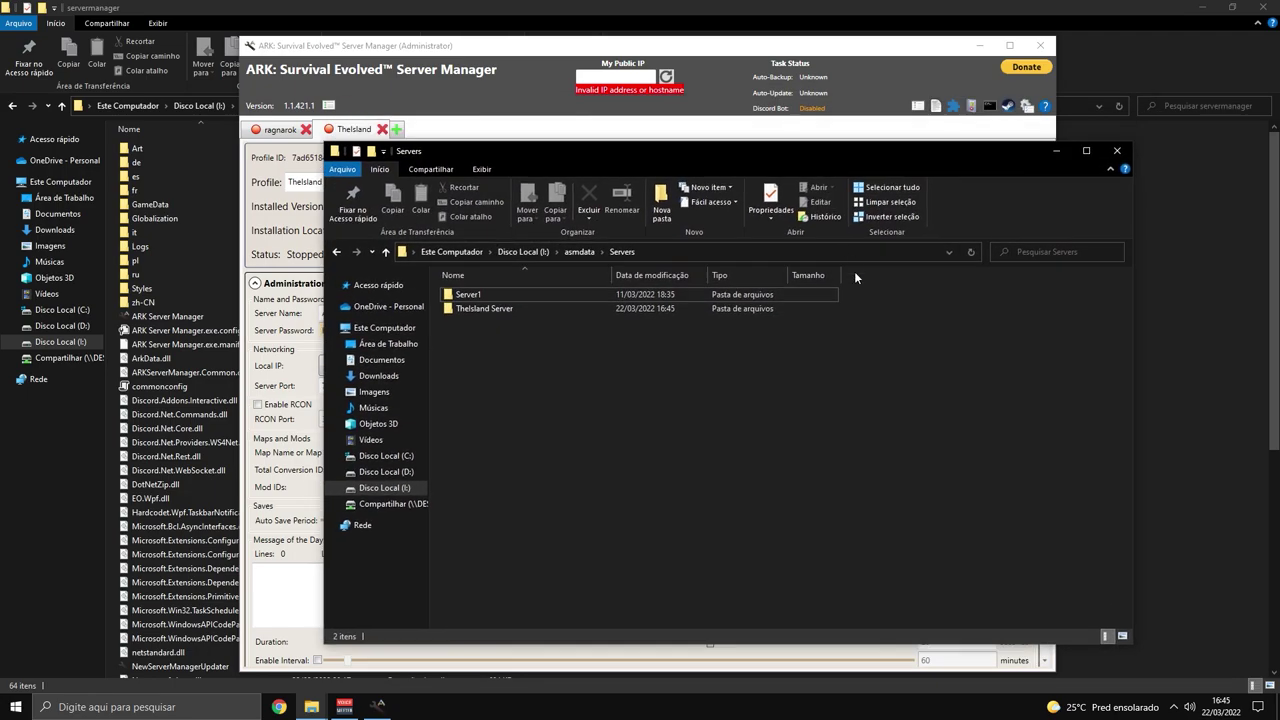
pyautogui.doubleClick(498, 309)
pyautogui.click(336, 253)
pyautogui.click(1056, 151)
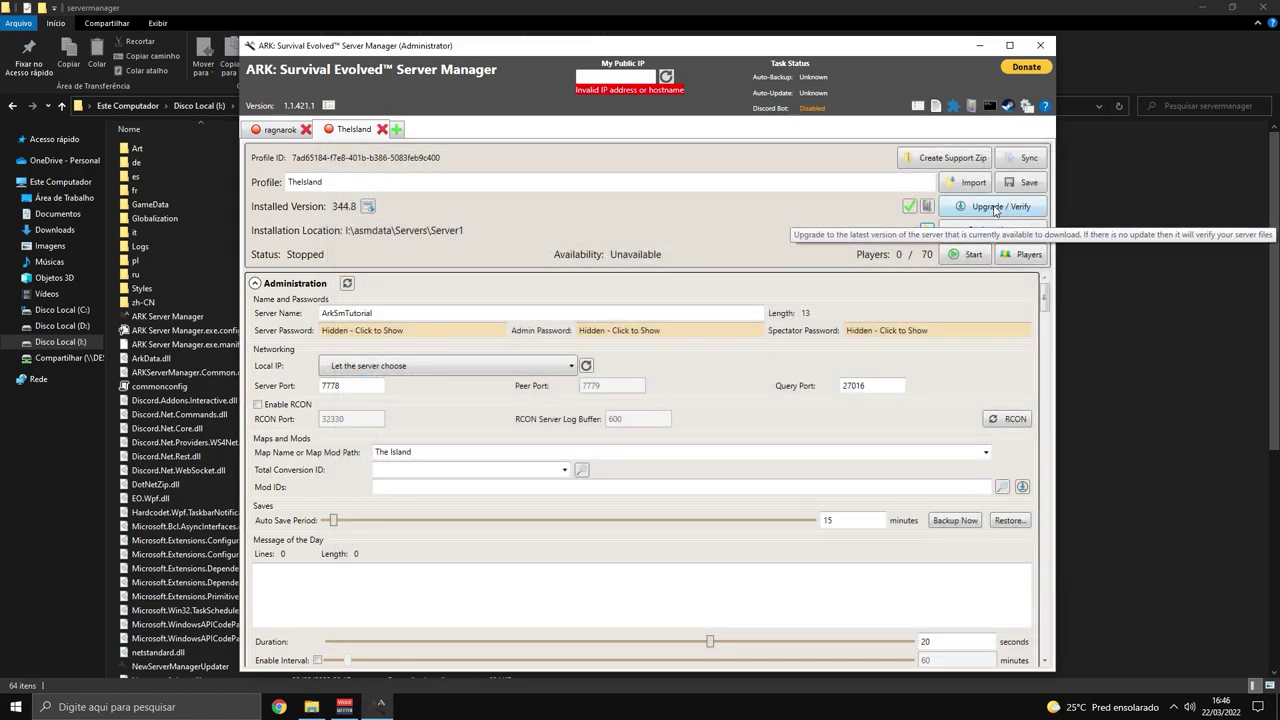
# - Set the TheIsland profile's installation location to the "TheIsland Server" folder under Servers
pyautogui.click(963, 232)
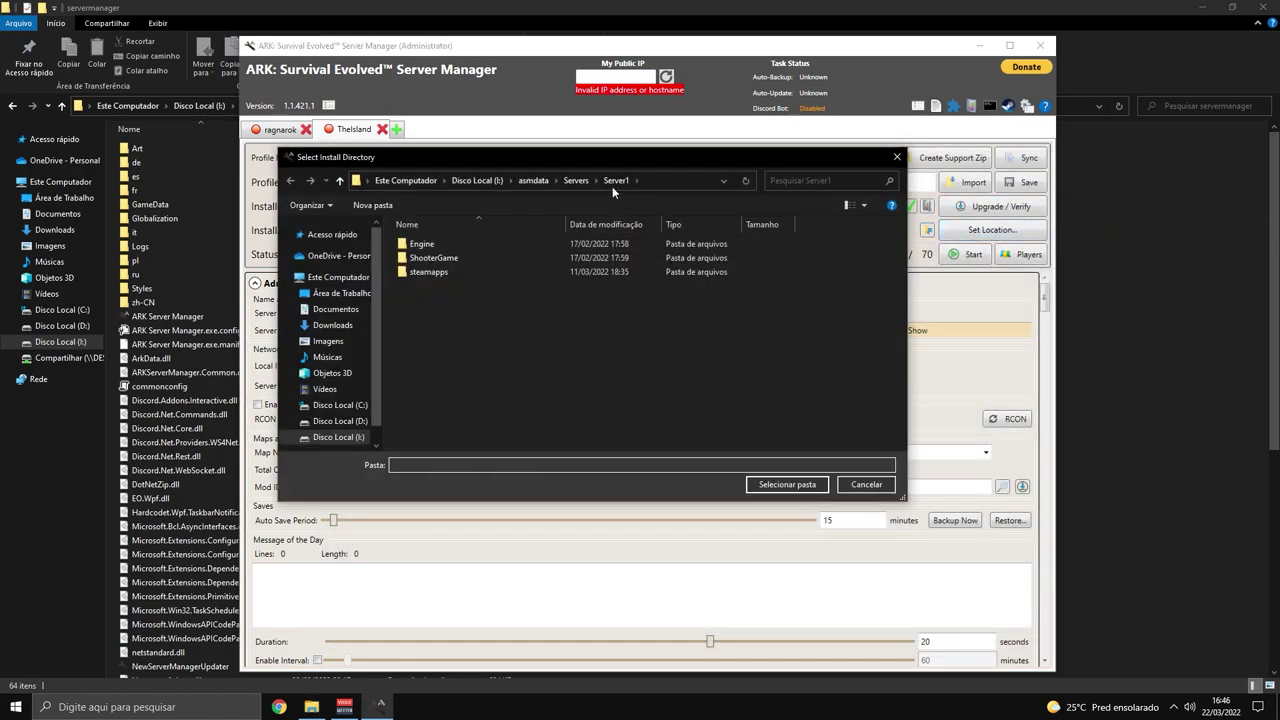
pyautogui.click(577, 181)
pyautogui.click(432, 258)
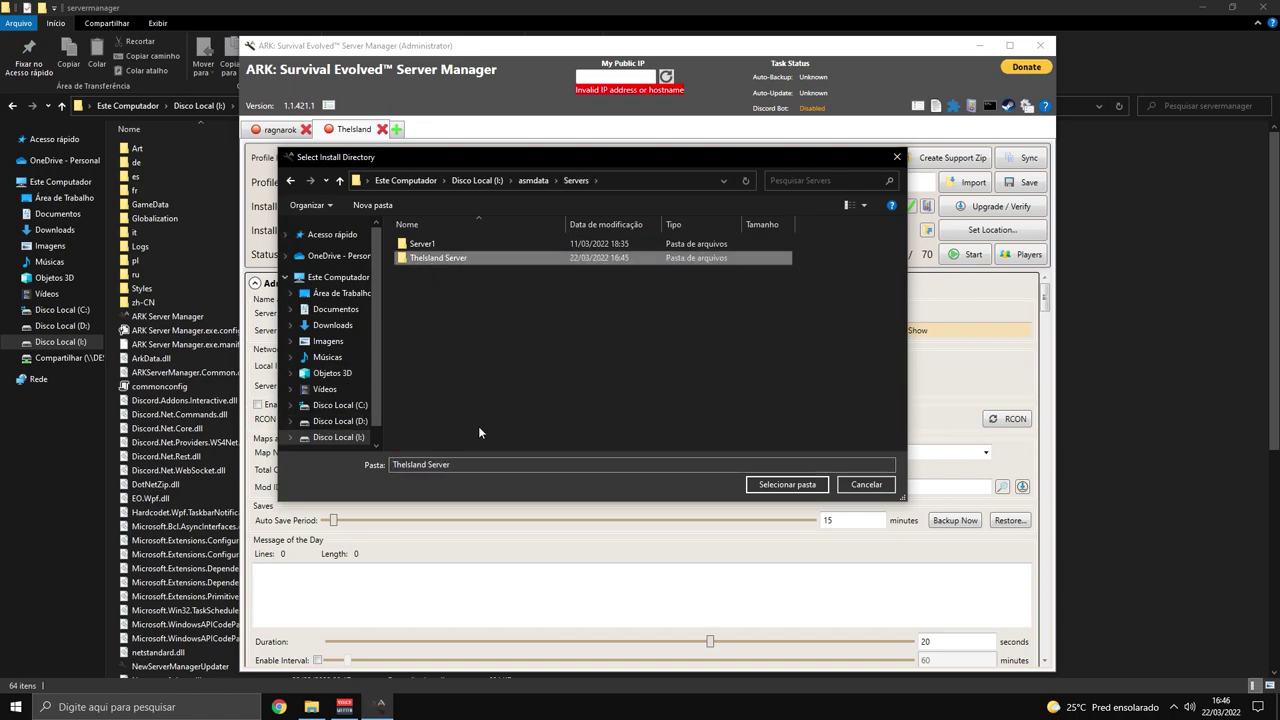
pyautogui.click(778, 486)
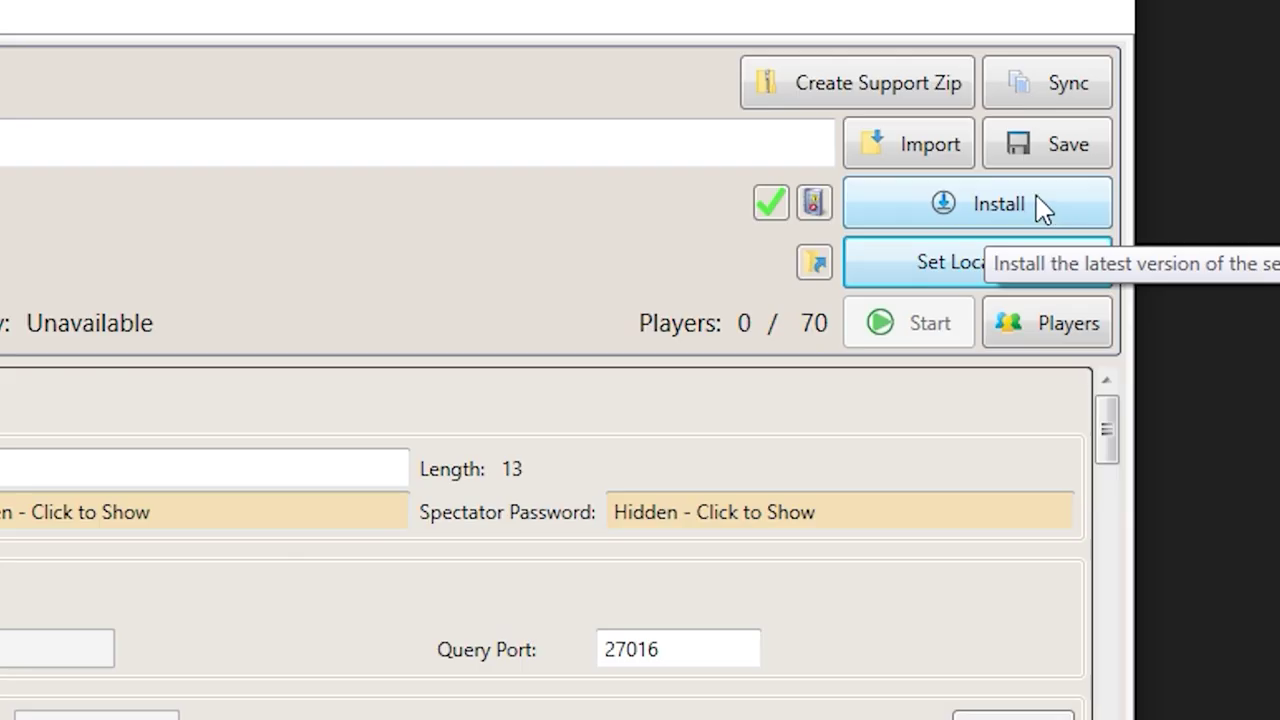
# - Start installing the latest server files for the TheIsland profile
pyautogui.click(1003, 210)
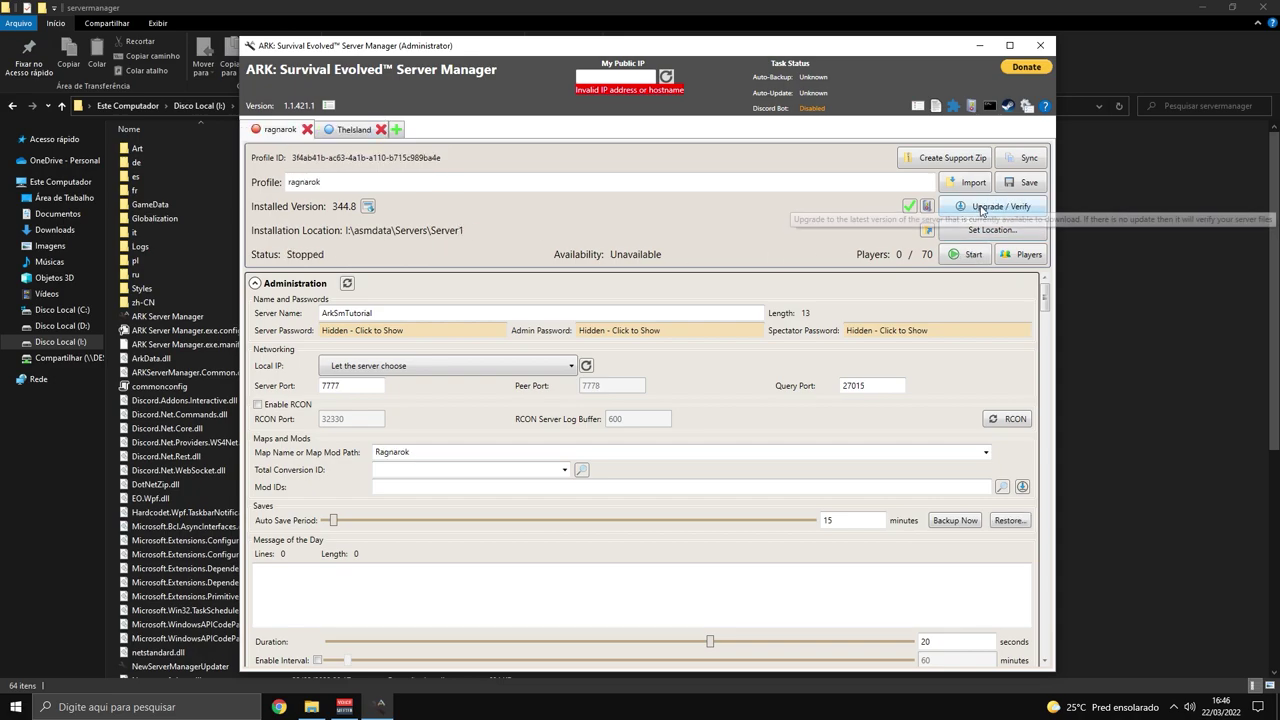
pyautogui.click(360, 130)
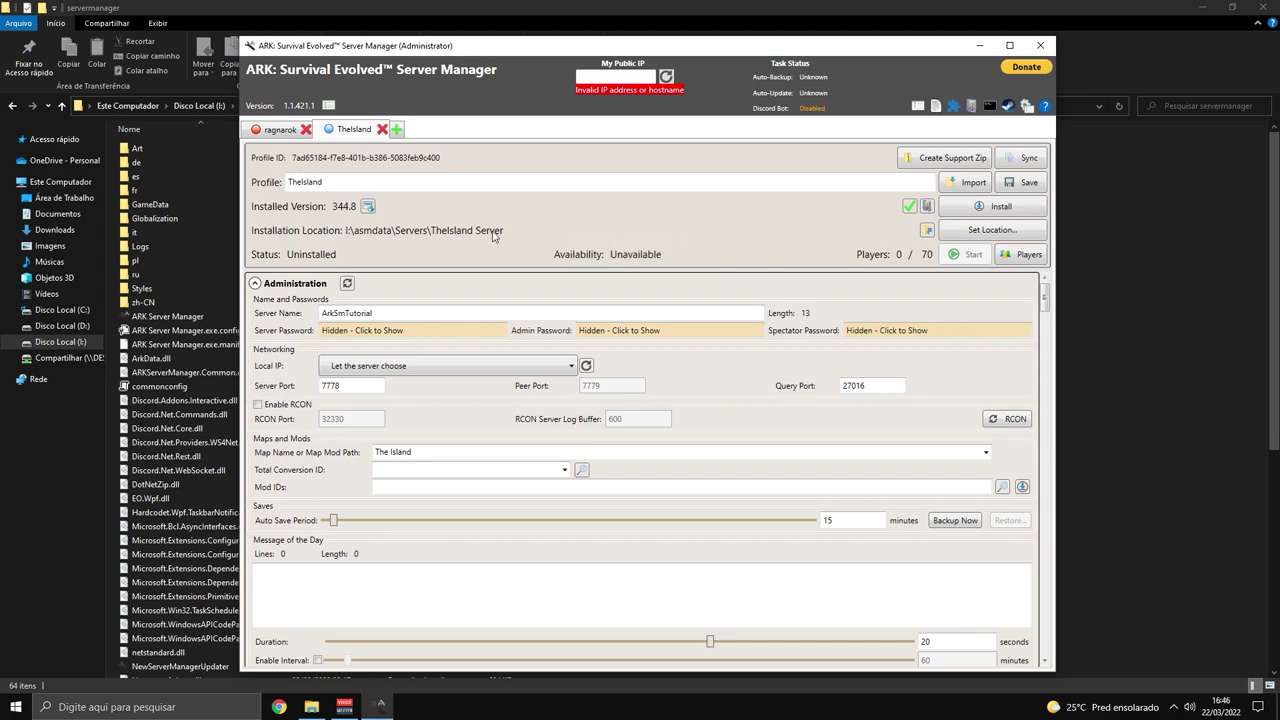
pyautogui.click(1000, 206)
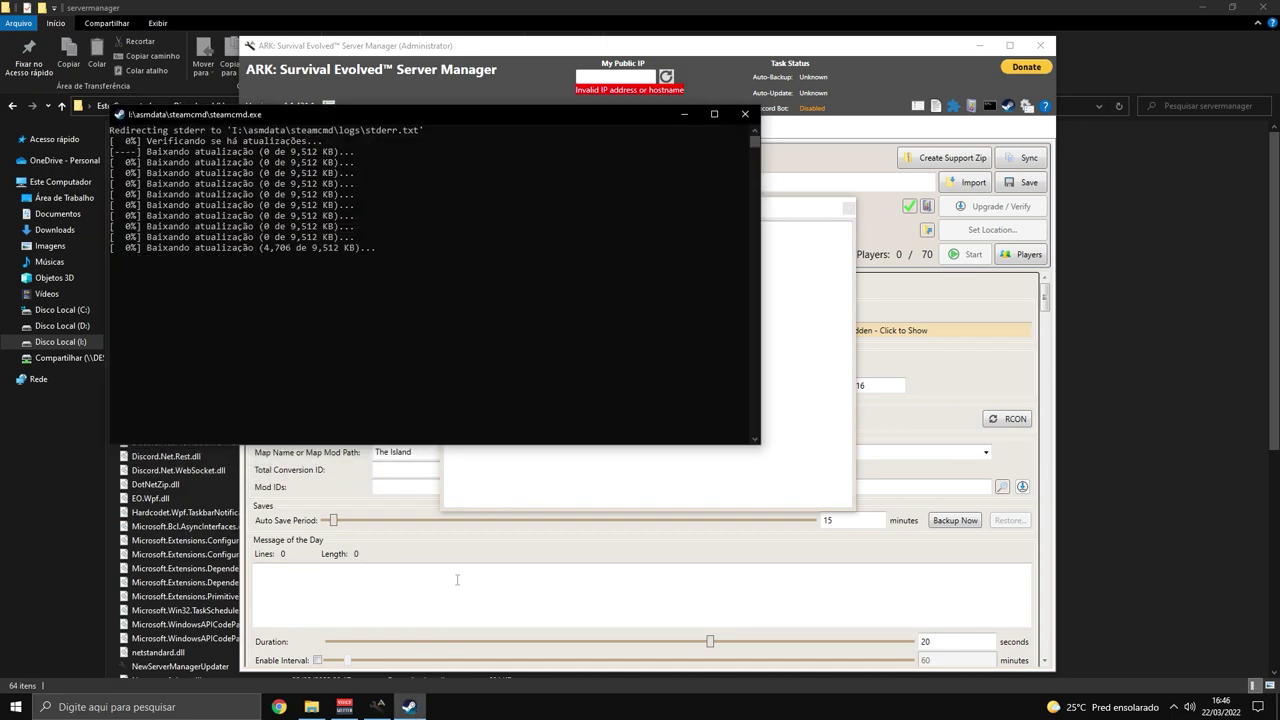
# - Examine the tribute download, tribute upload and cluster tribute options in the ragnarok profile's rules
pyautogui.moveTo(385, 119); pyautogui.dragTo(500, 125)
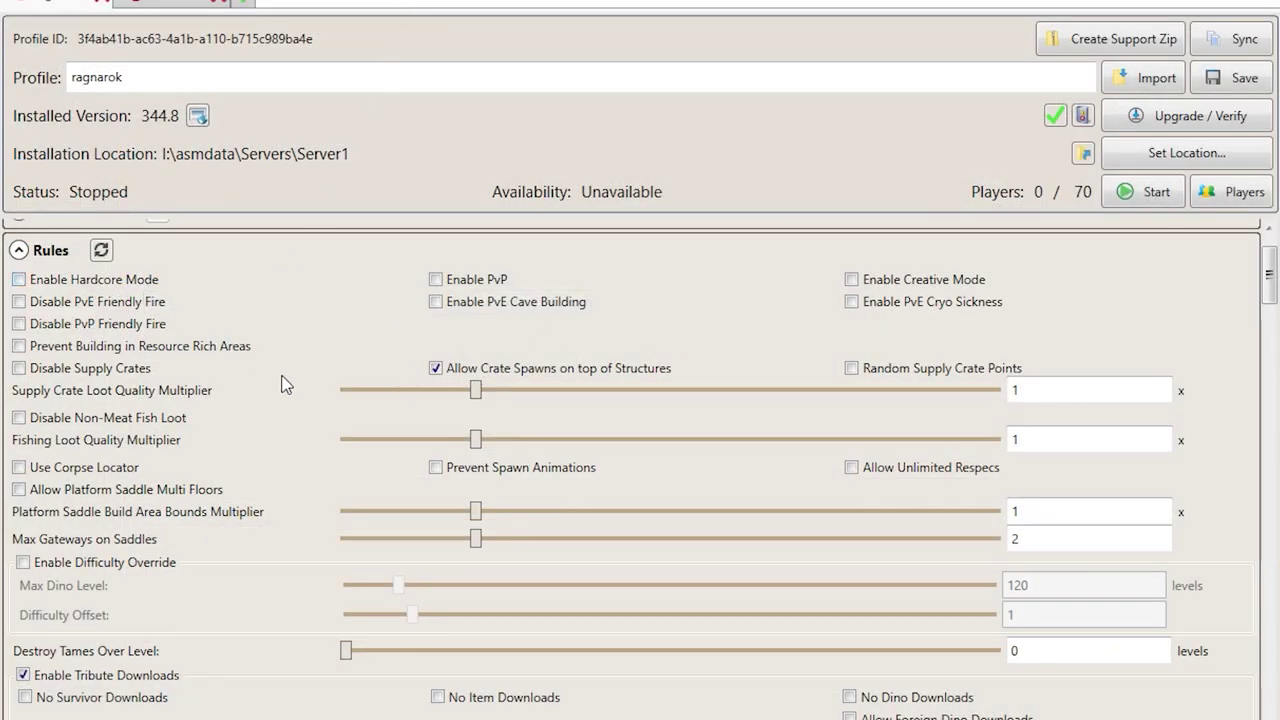
pyautogui.scroll(-8, 283, 368)
pyautogui.scroll(1, 286, 420)
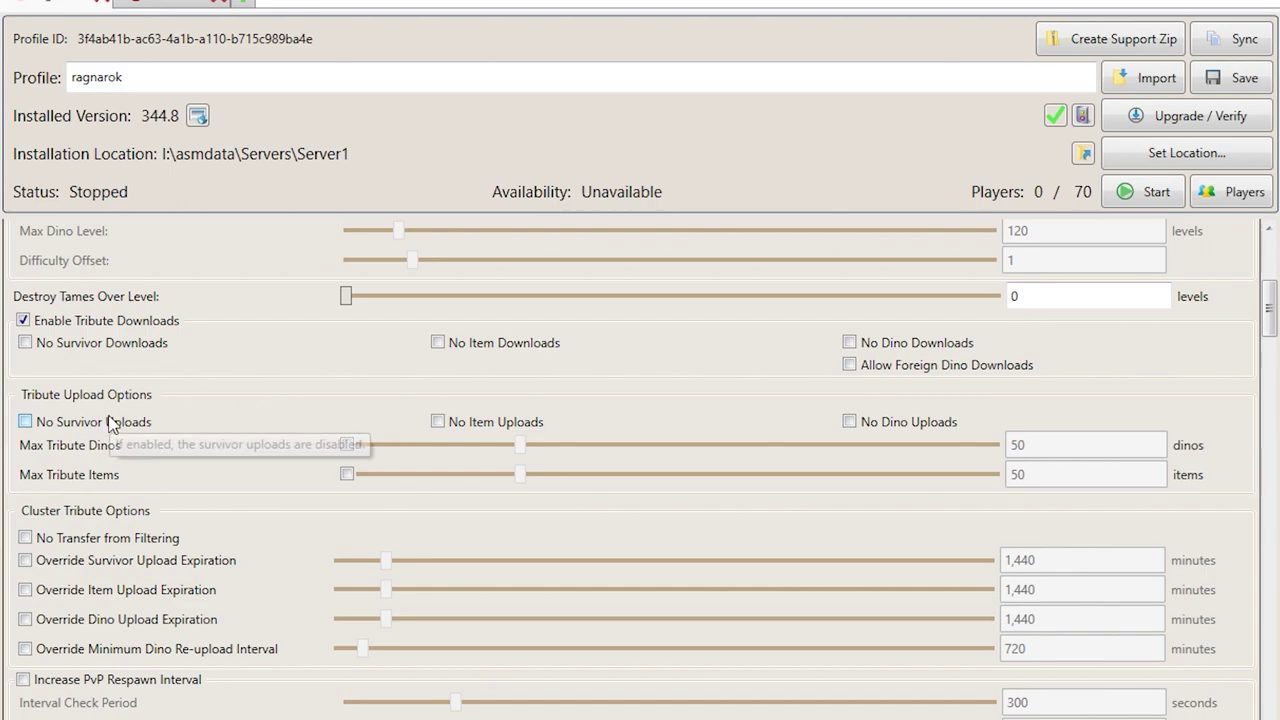
pyautogui.scroll(-1, 159, 386)
pyautogui.scroll(-1, 193, 379)
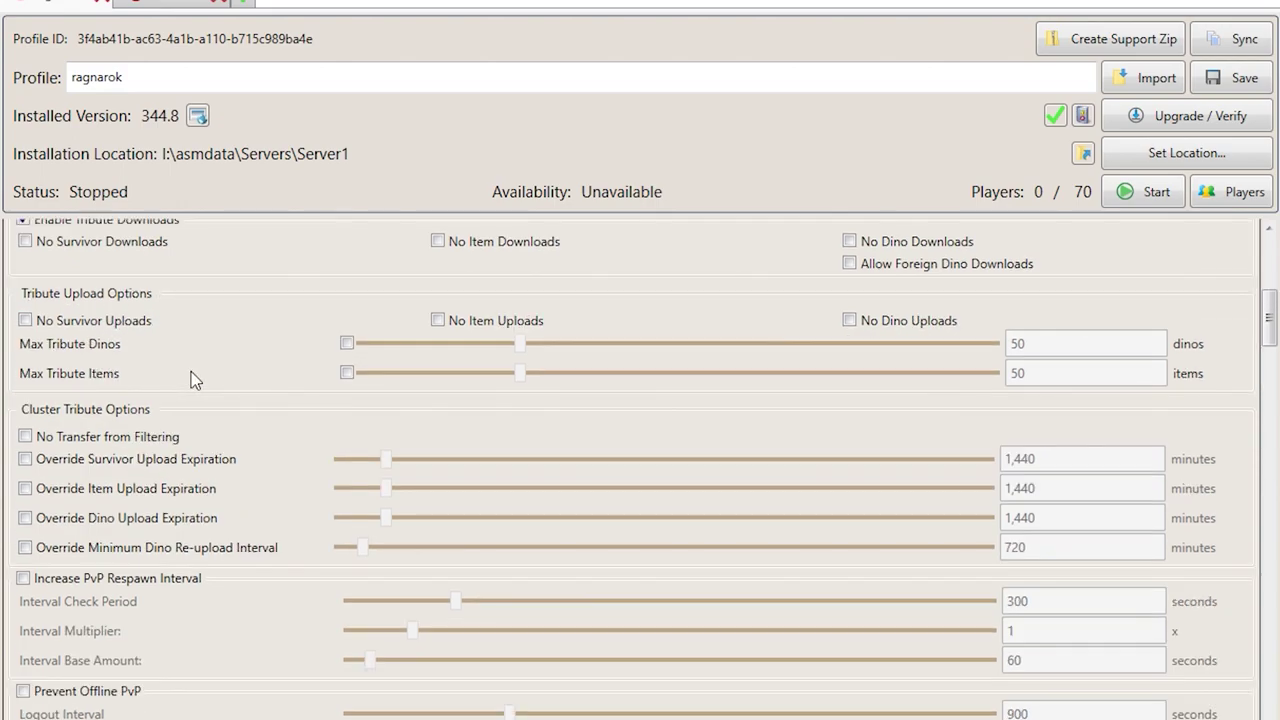
pyautogui.scroll(1, 760, 340)
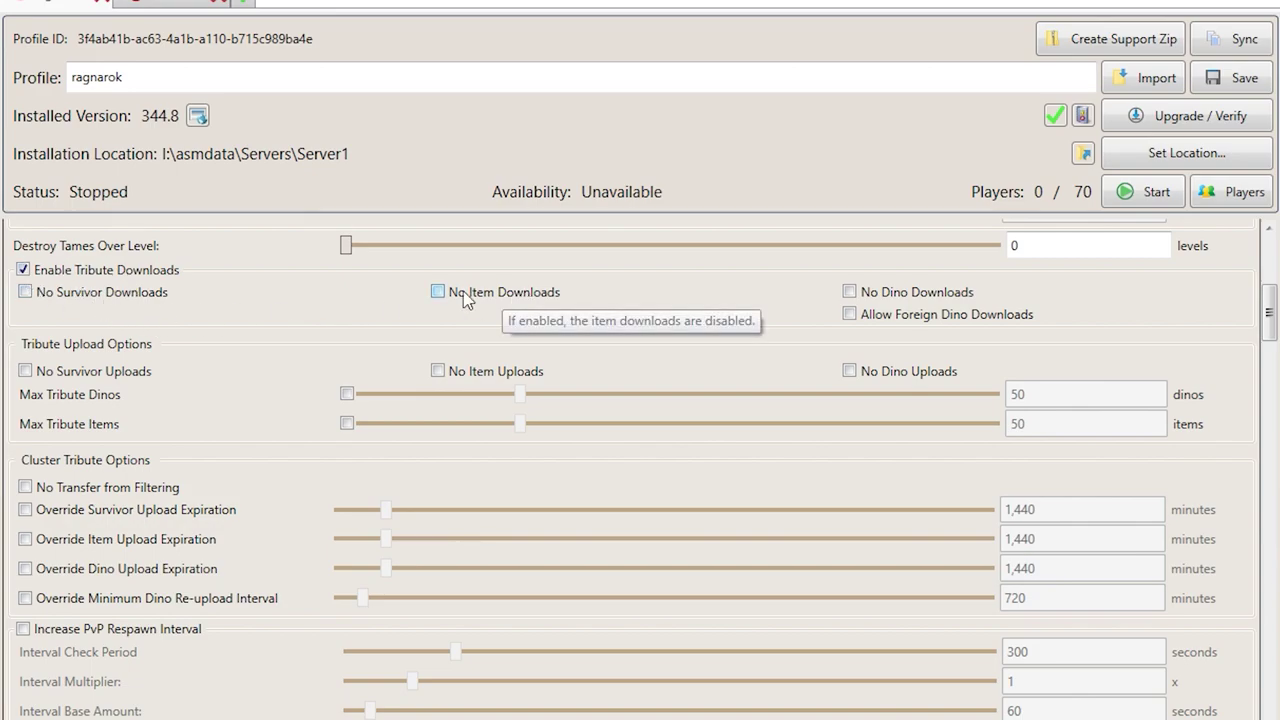
pyautogui.click(72, 294)
pyautogui.click(72, 294)
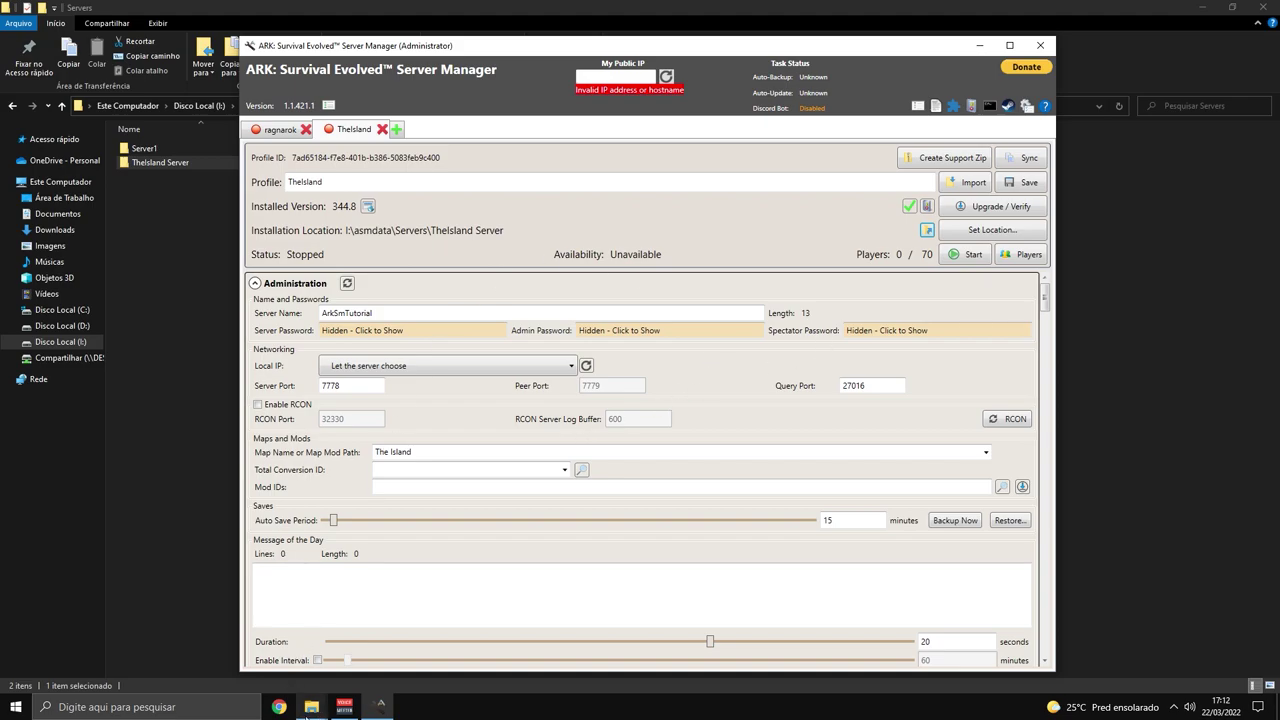
# - Check the size of the TheIsland Server folder in its properties and close them
pyautogui.click(311, 706)
pyautogui.click(449, 651)
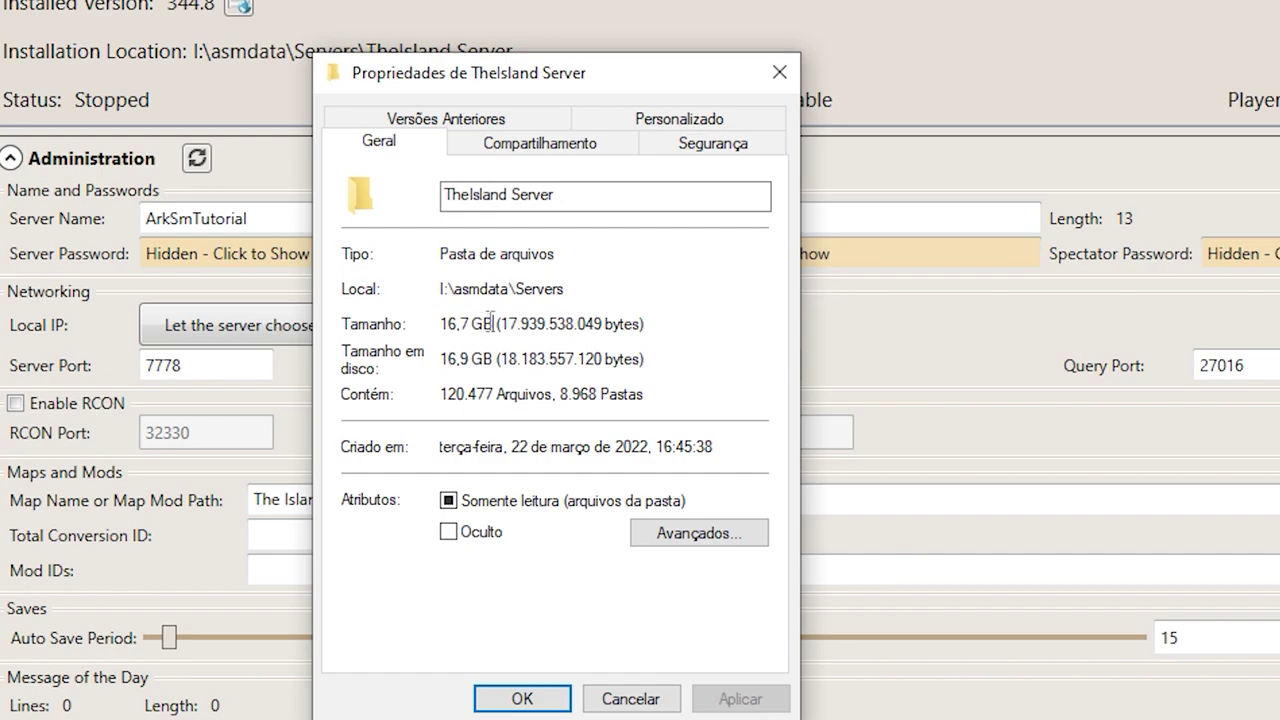
pyautogui.moveTo(490, 323); pyautogui.dragTo(400, 340)
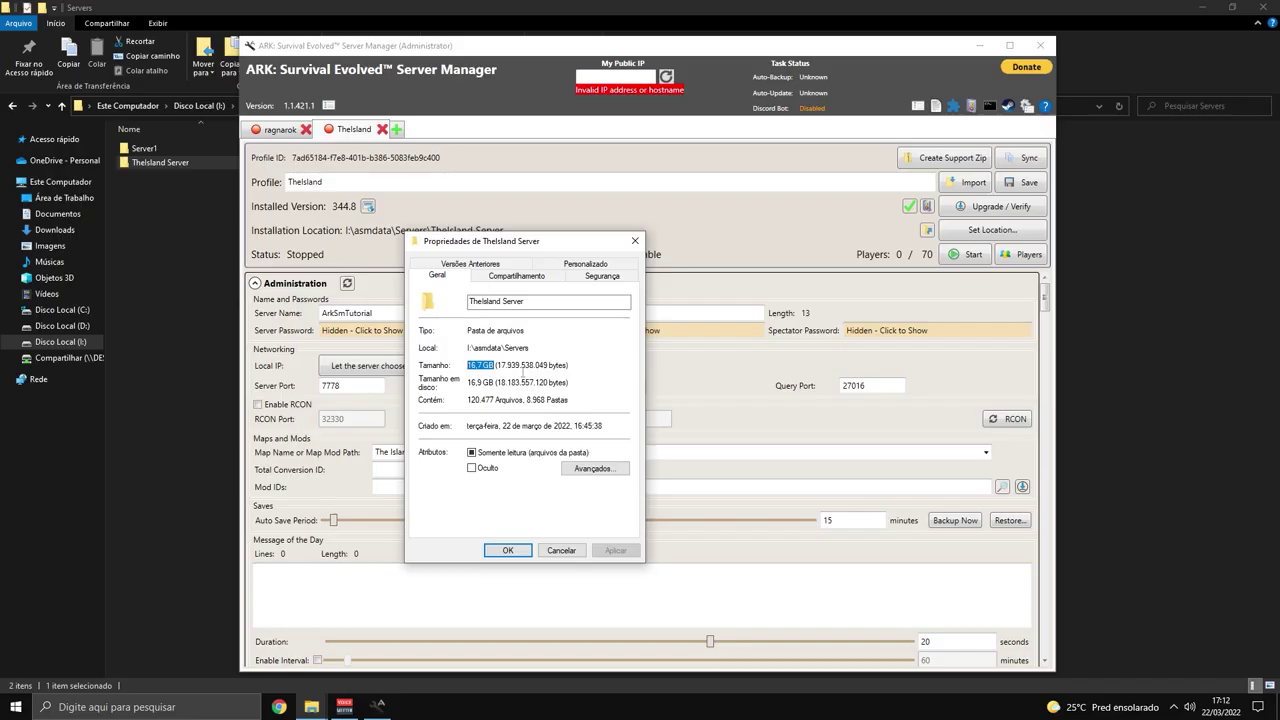
pyautogui.click(634, 242)
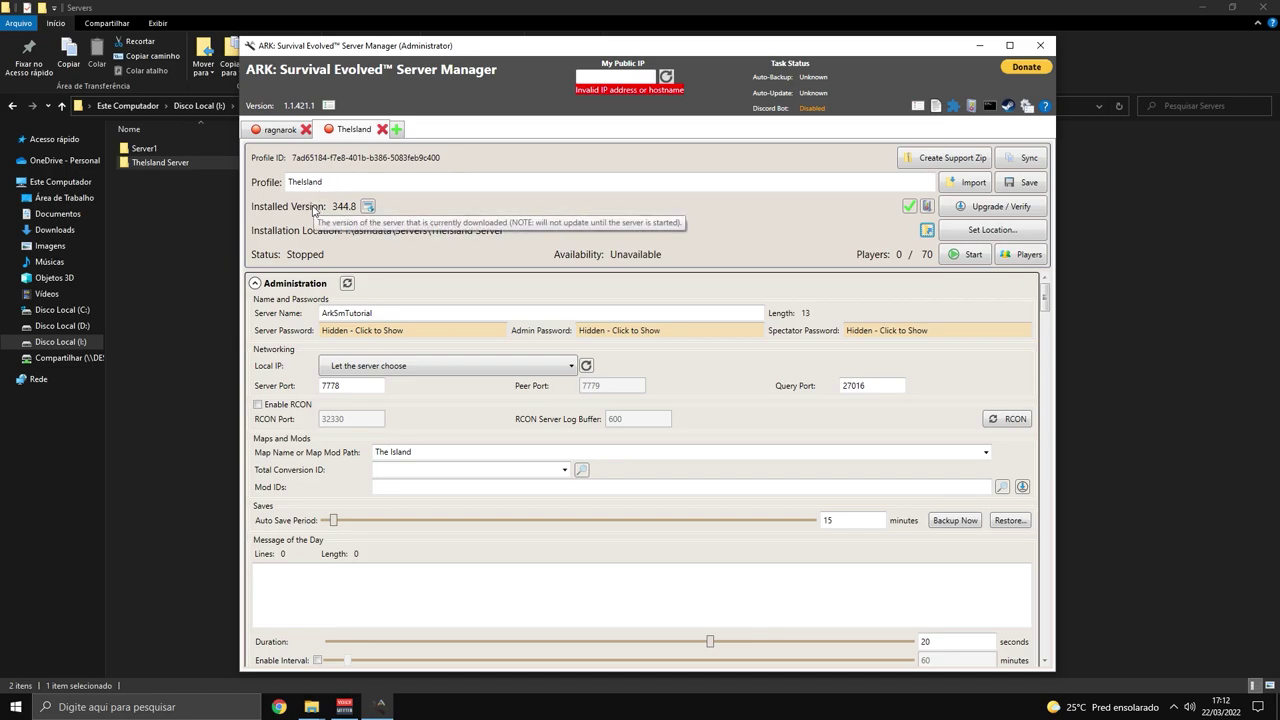
# - Compare the ports, map and cross-ARK cluster settings of the ragnarok and TheIsland profiles
pyautogui.click(280, 130)
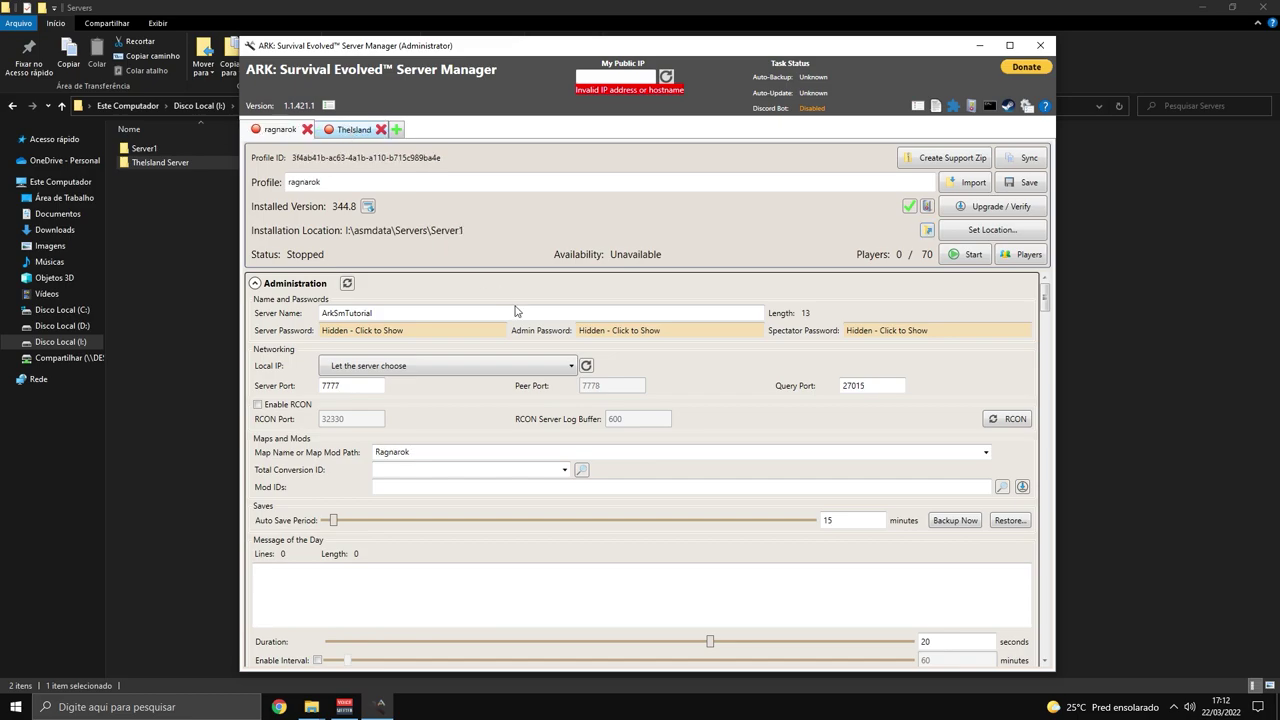
pyautogui.hotkey('ctrl', 'Tab')
pyautogui.scroll(-1, 424, 440)
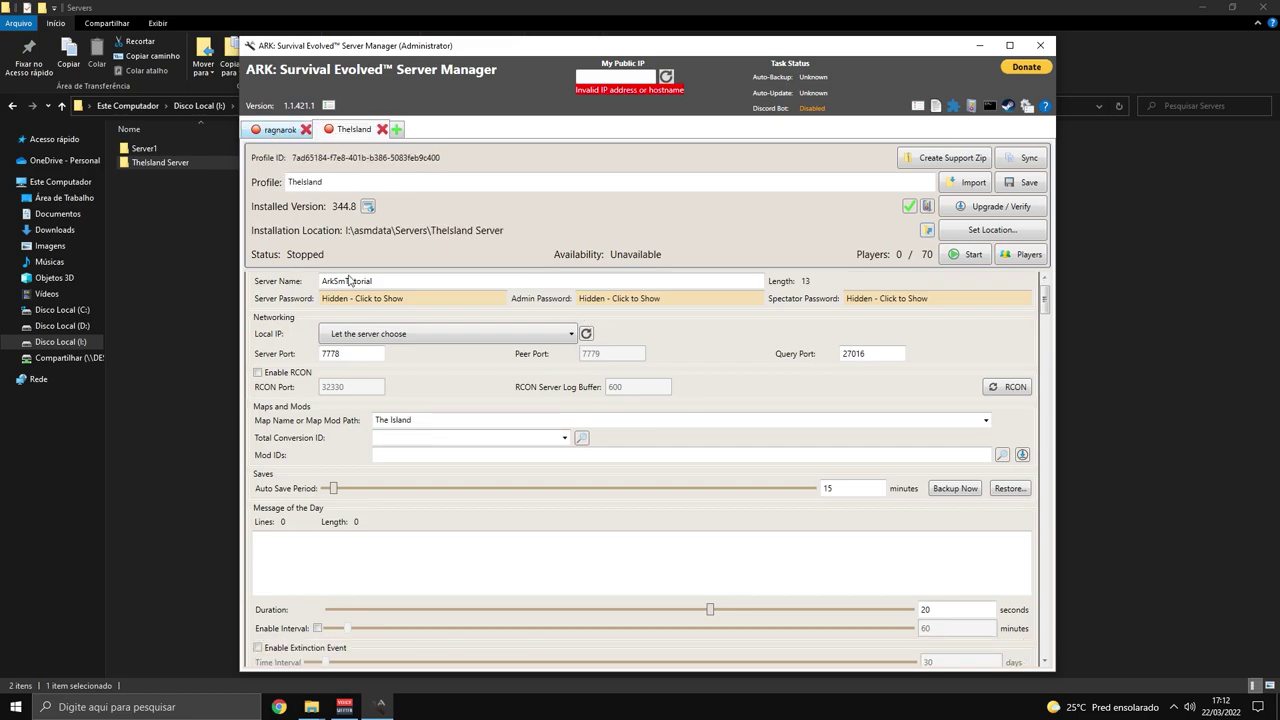
pyautogui.hotkey('ctrl', 'Tab')
pyautogui.scroll(1, 697, 515)
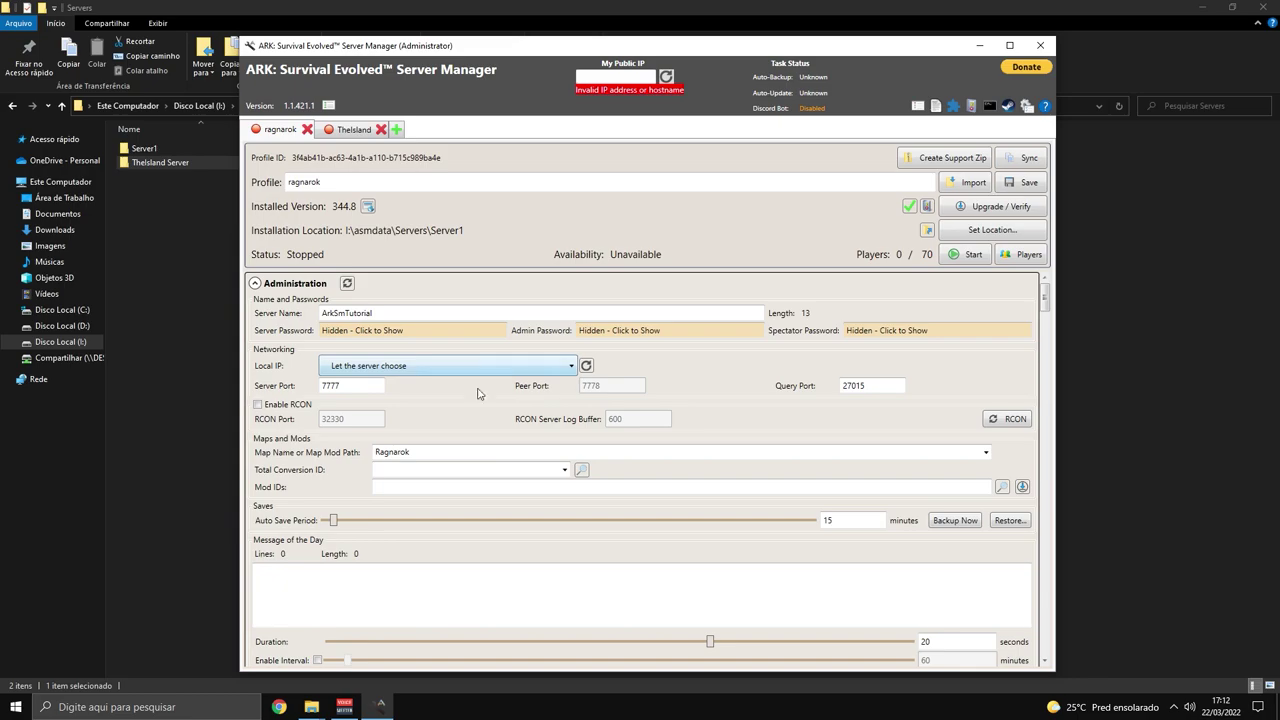
pyautogui.scroll(-10, 479, 383)
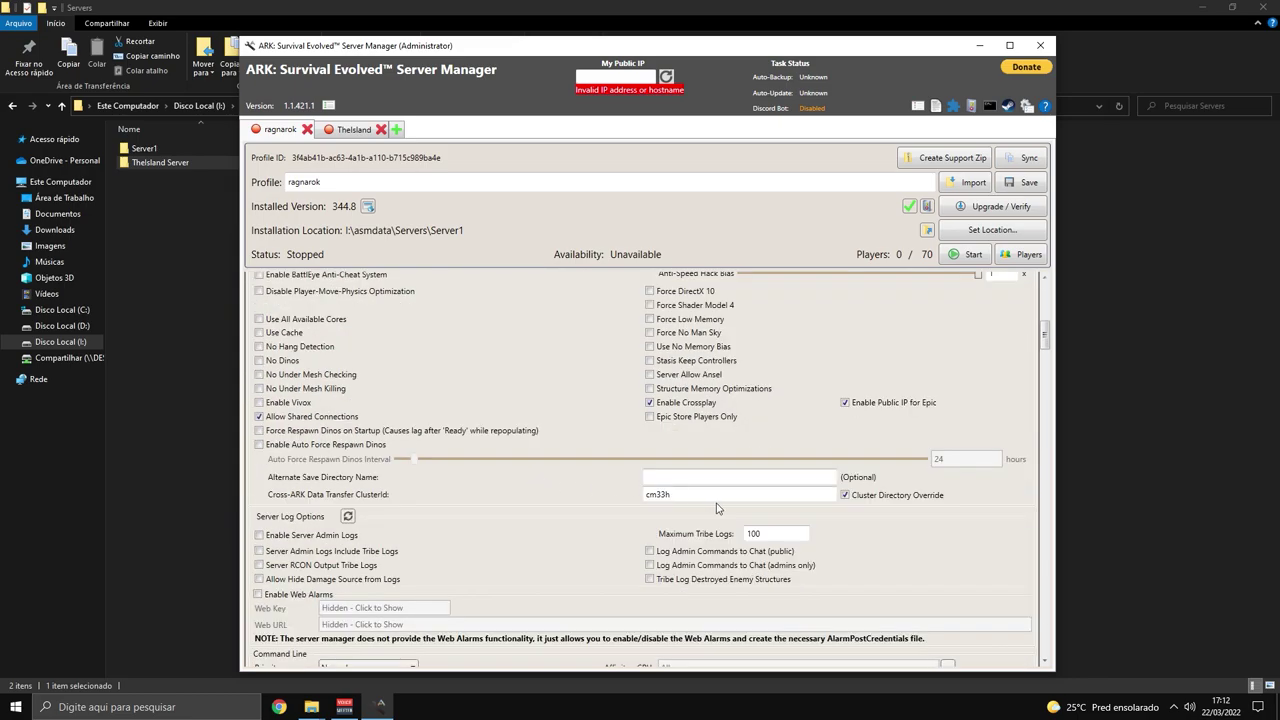
pyautogui.click(359, 129)
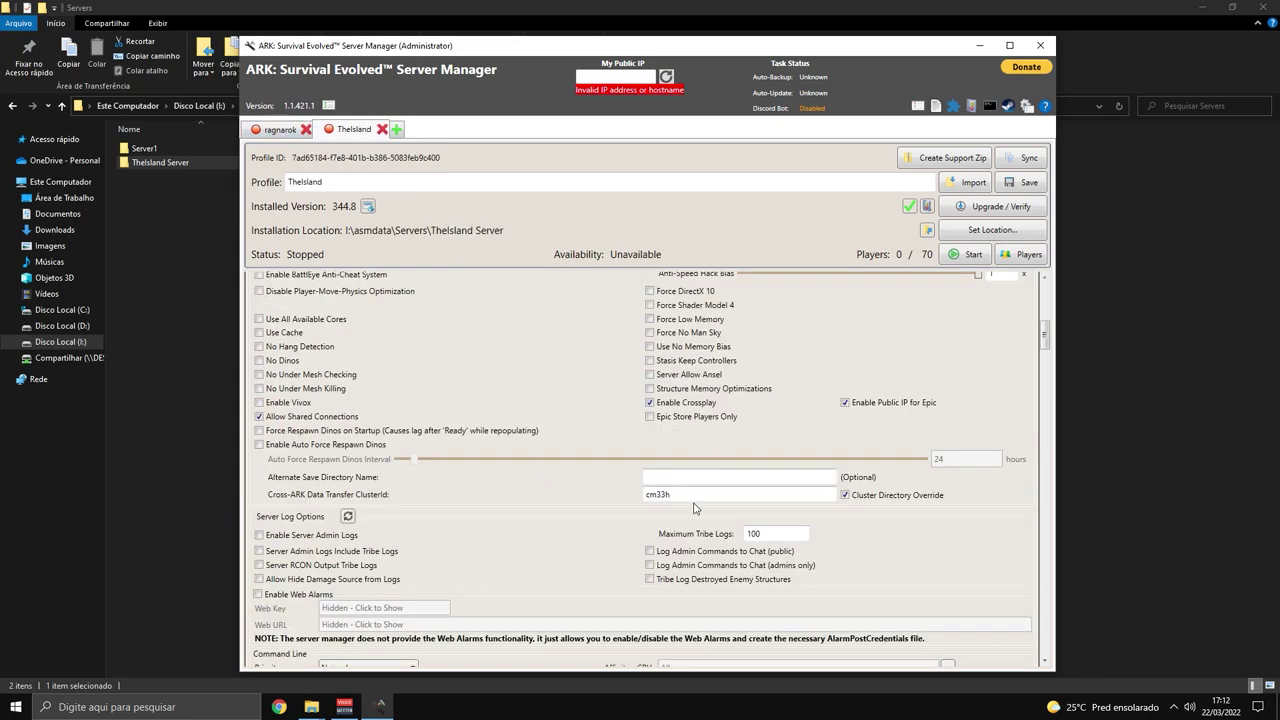
# - Save the TheIsland profile with its cluster settings
pyautogui.click(845, 496)
pyautogui.click(1022, 182)
pyautogui.scroll(10, 556, 475)
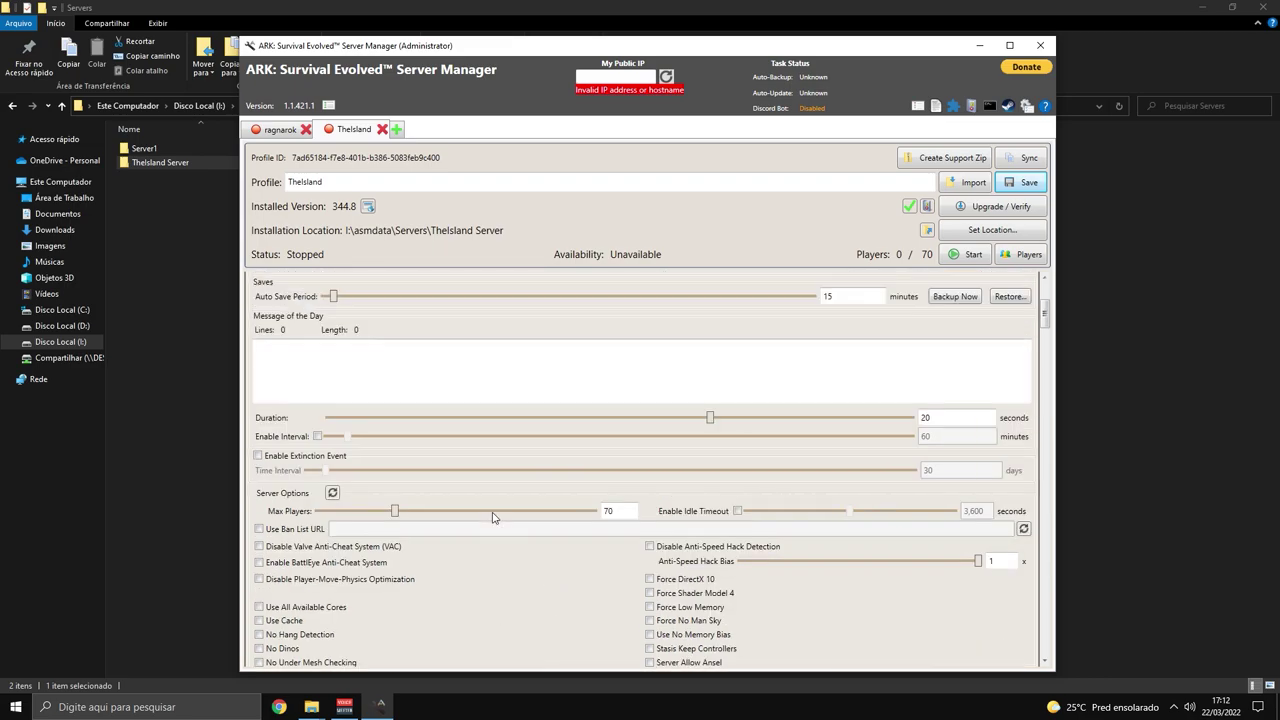
# - Start the ragnarok server and the TheIsland server from their profiles
pyautogui.click(281, 130)
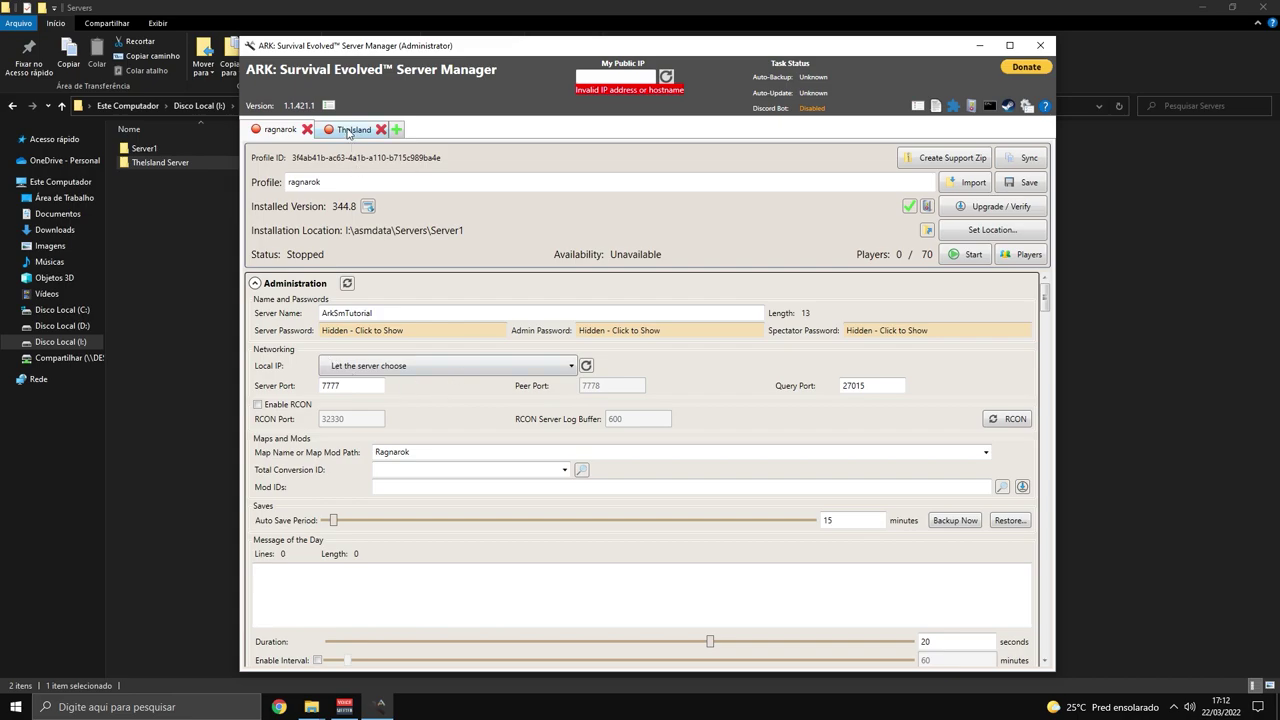
pyautogui.click(348, 131)
pyautogui.hotkey('ctrl', 'Tab')
pyautogui.click(964, 255)
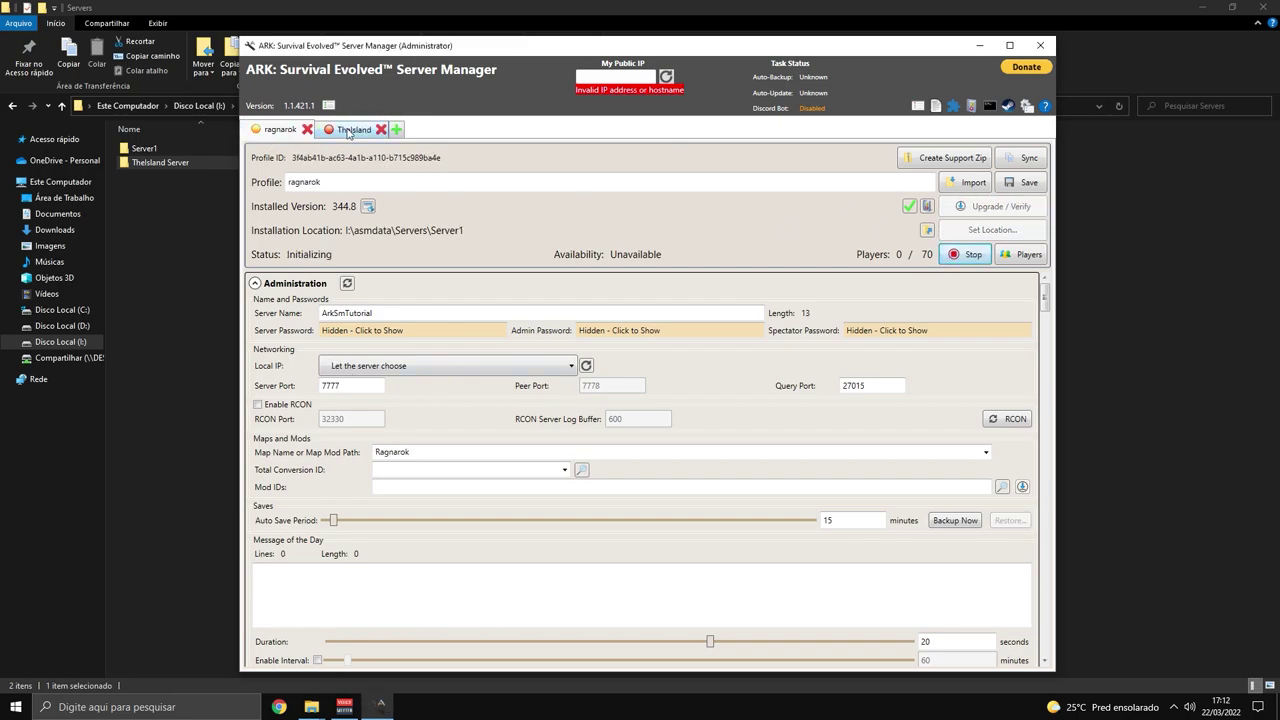
pyautogui.click(348, 131)
pyautogui.click(966, 256)
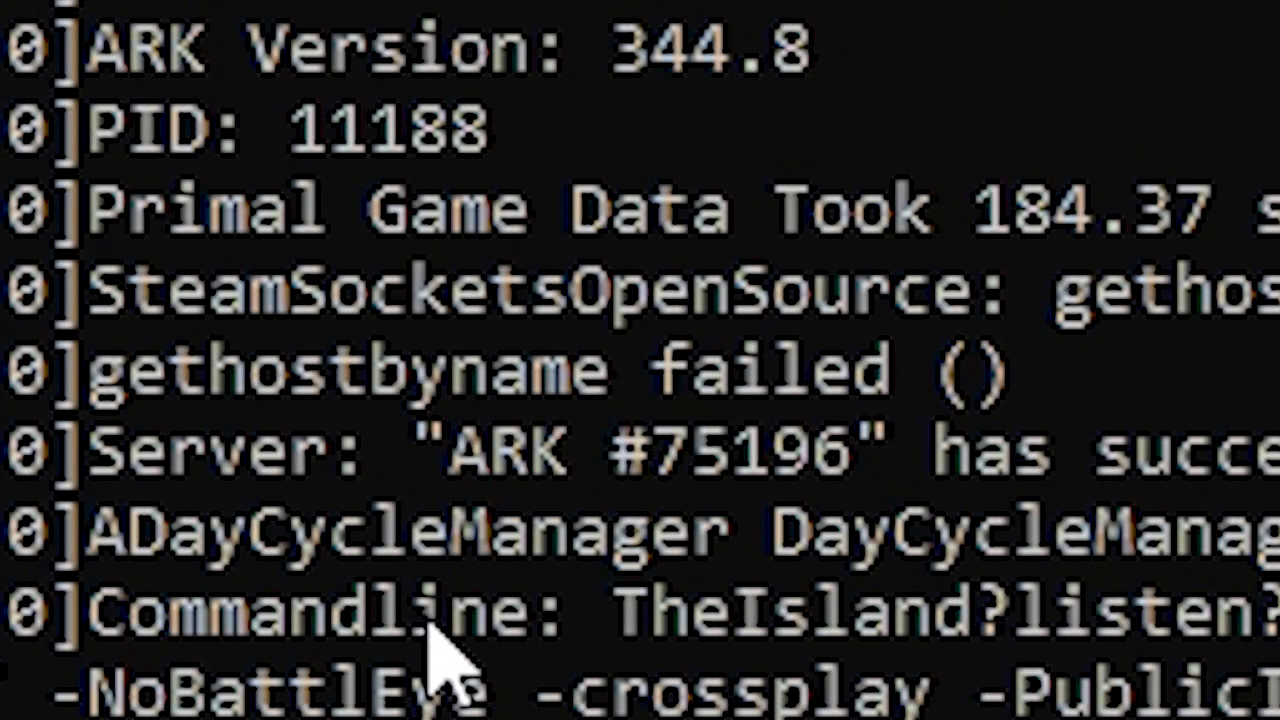
# - Review the startup output in the server consoles and start the TheIsland server again
pyautogui.moveTo(450, 452); pyautogui.dragTo(840, 462)
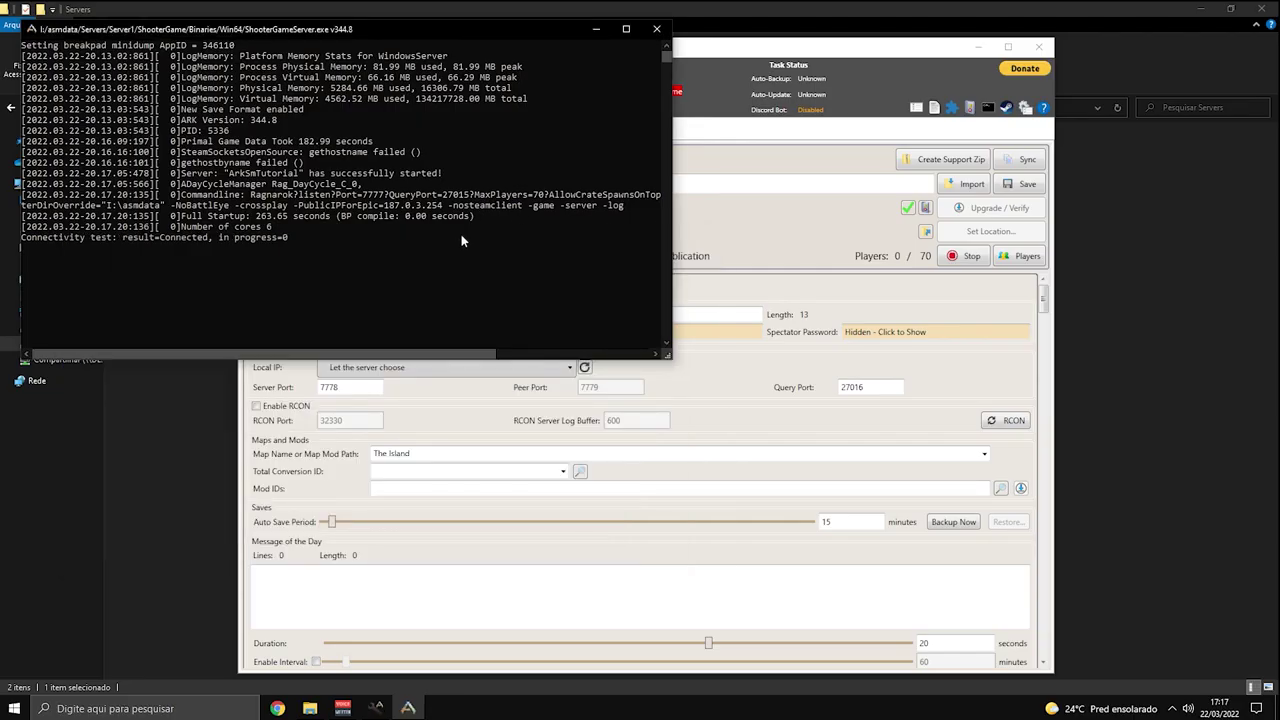
pyautogui.click(757, 236)
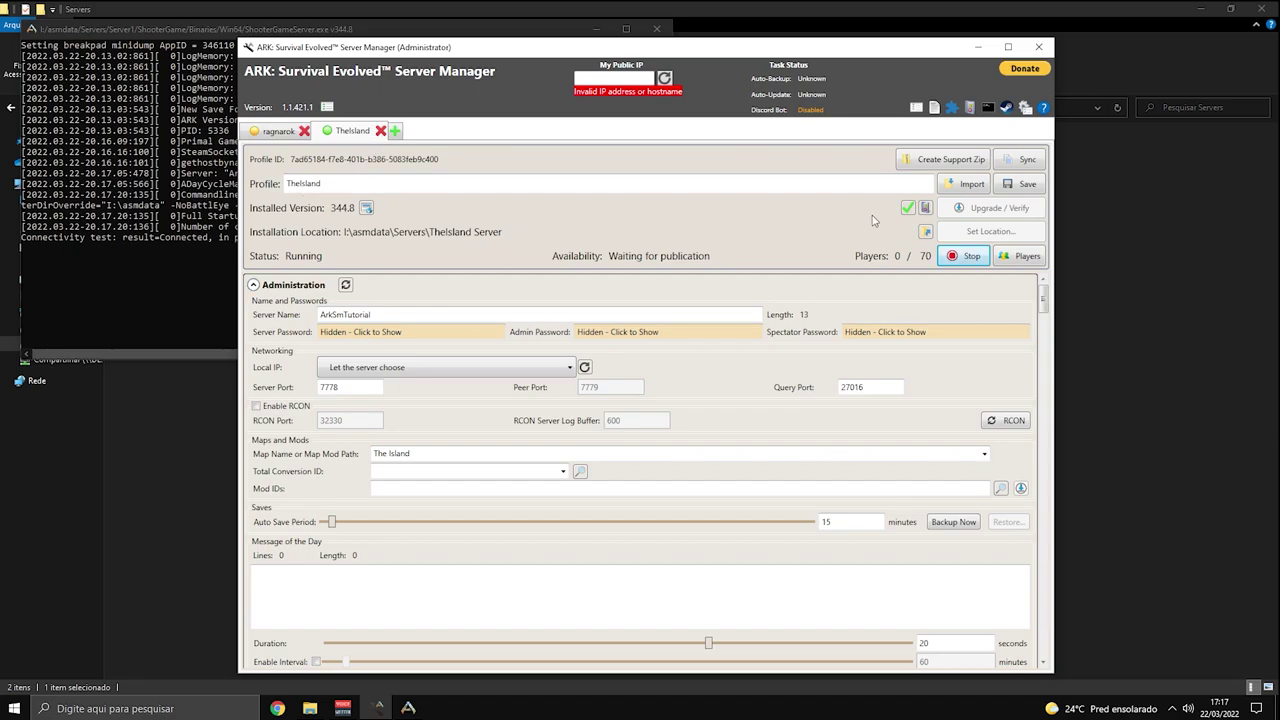
pyautogui.click(182, 283)
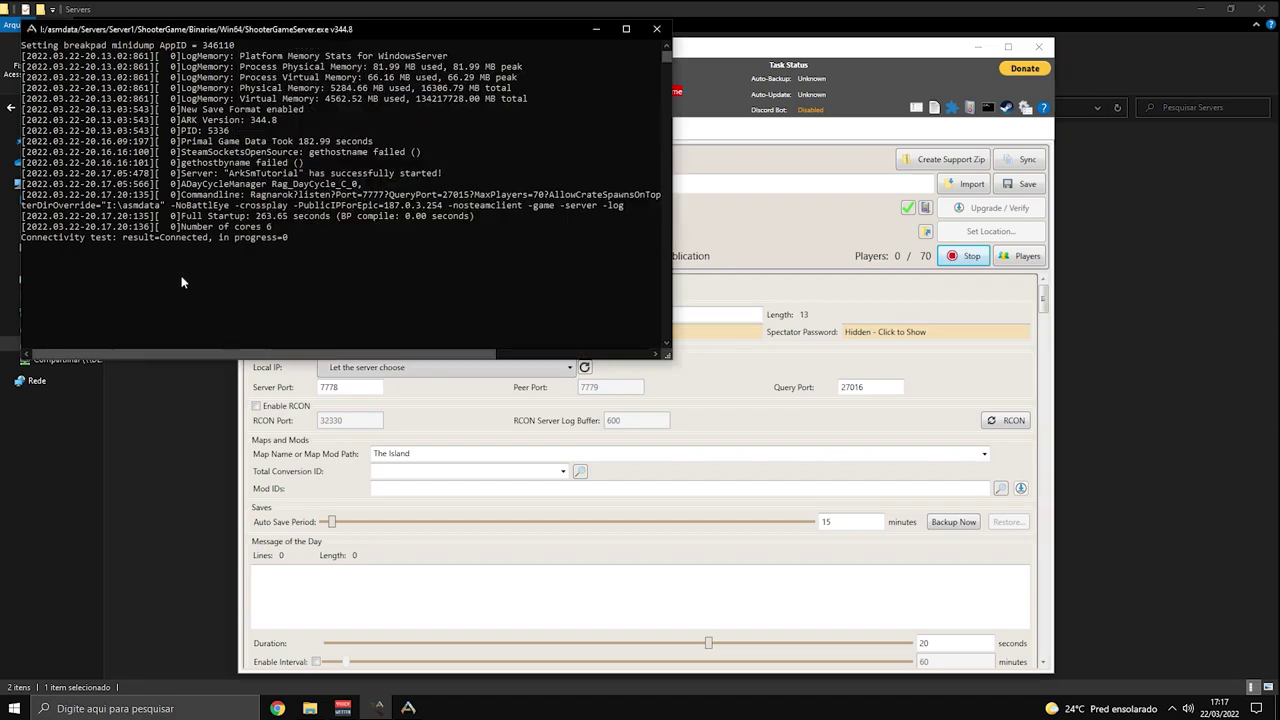
pyautogui.click(728, 207)
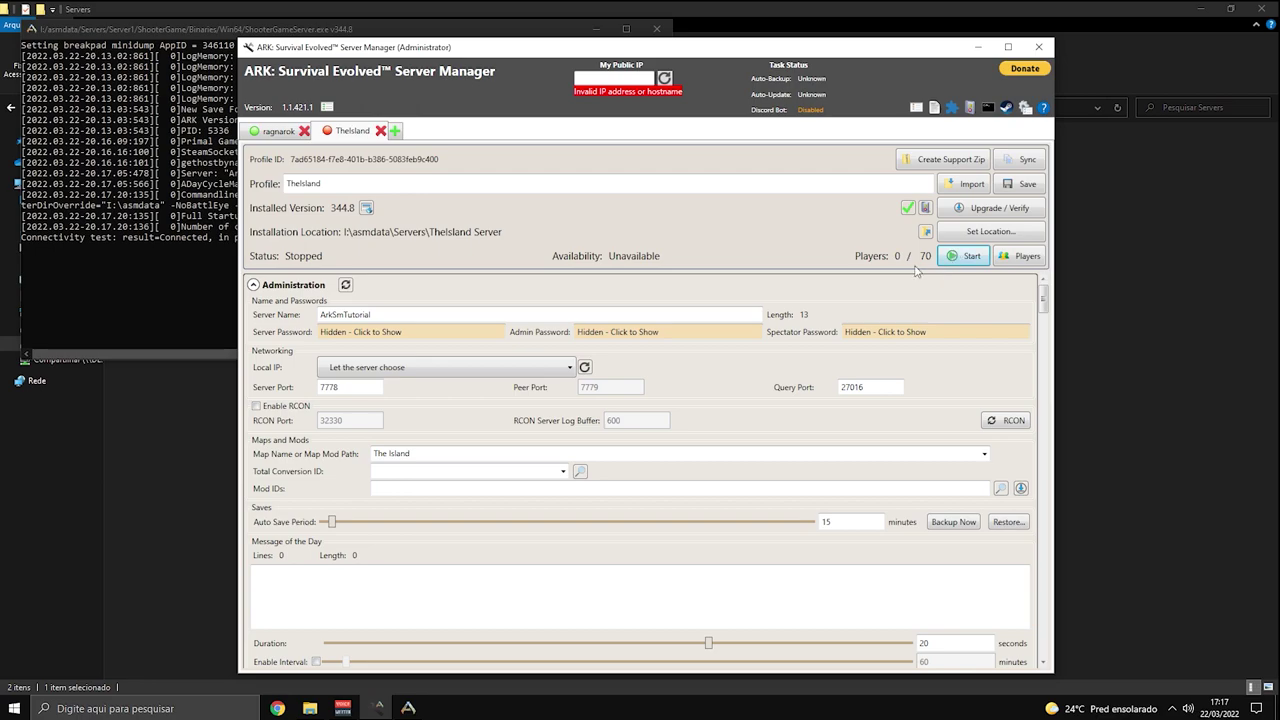
pyautogui.click(960, 256)
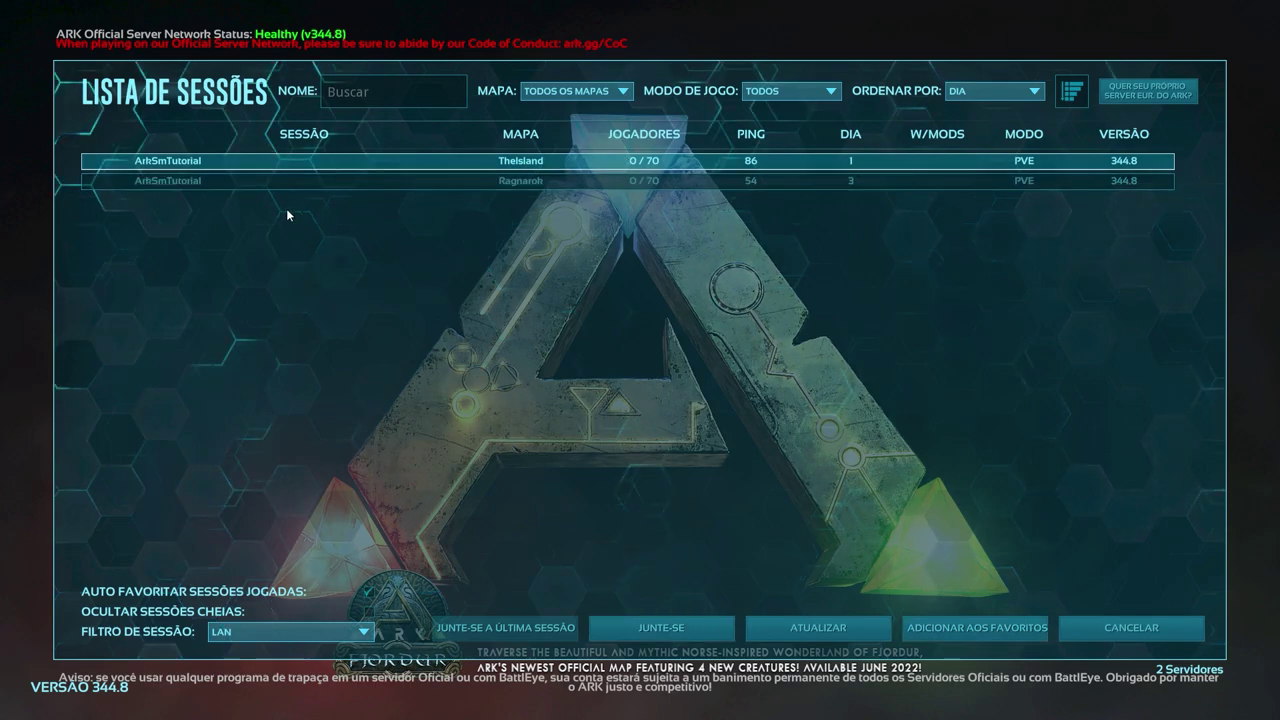
# - Switch to ARK: Survival Evolved and join the ArkSmTutorial session on the Ragnarok map from the LAN list
pyautogui.click(430, 184)
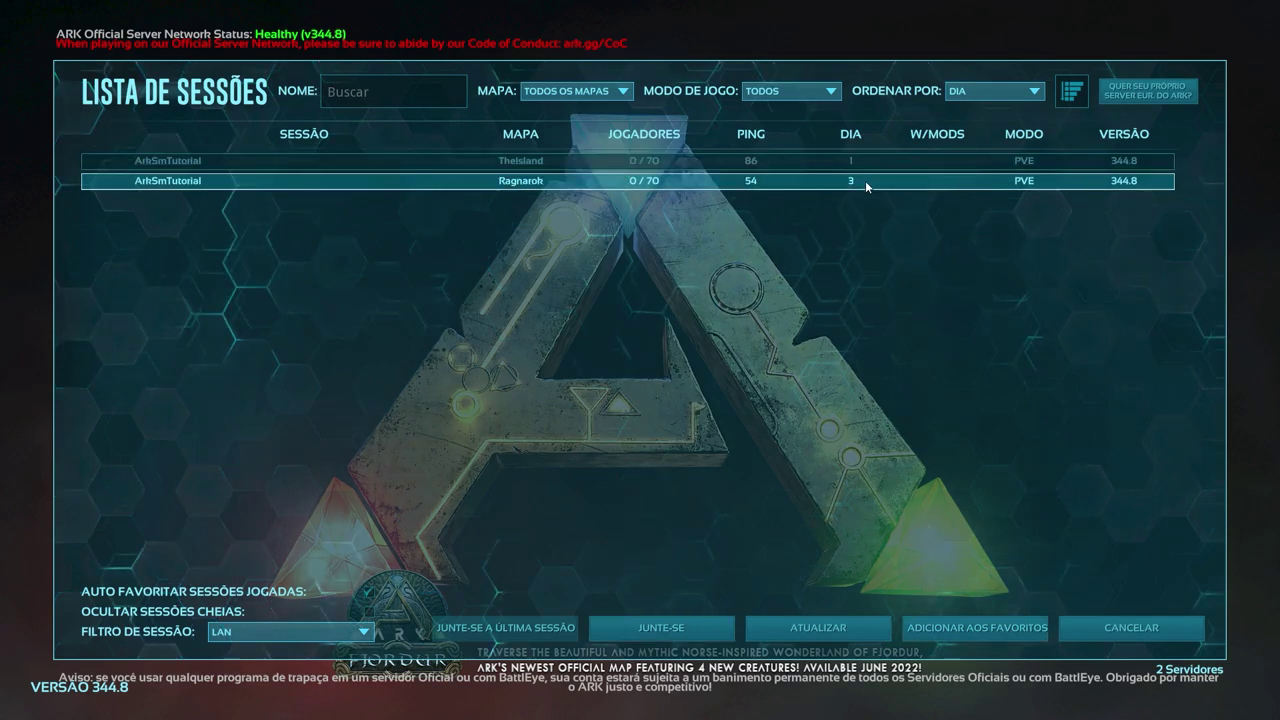
pyautogui.click(661, 622)
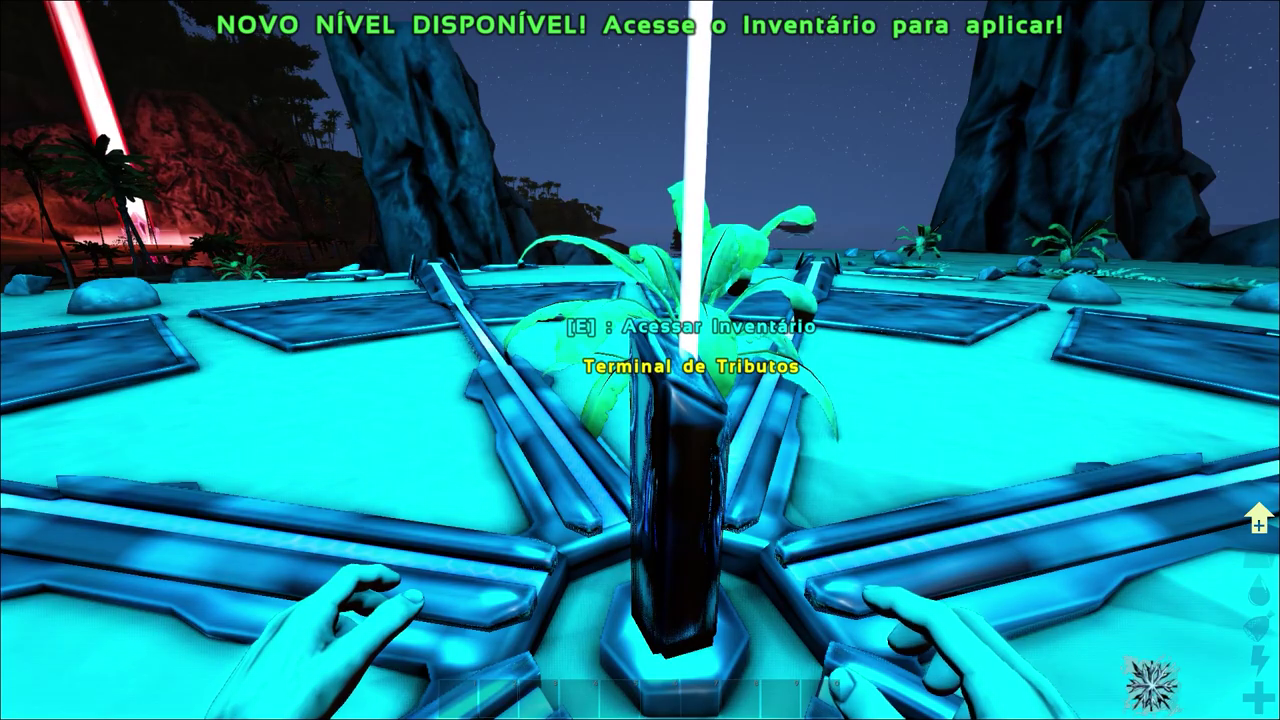
# - Access the Tribute Terminal, look up the cluster sessions for travelling to another server, and close the list
pyautogui.press('d')
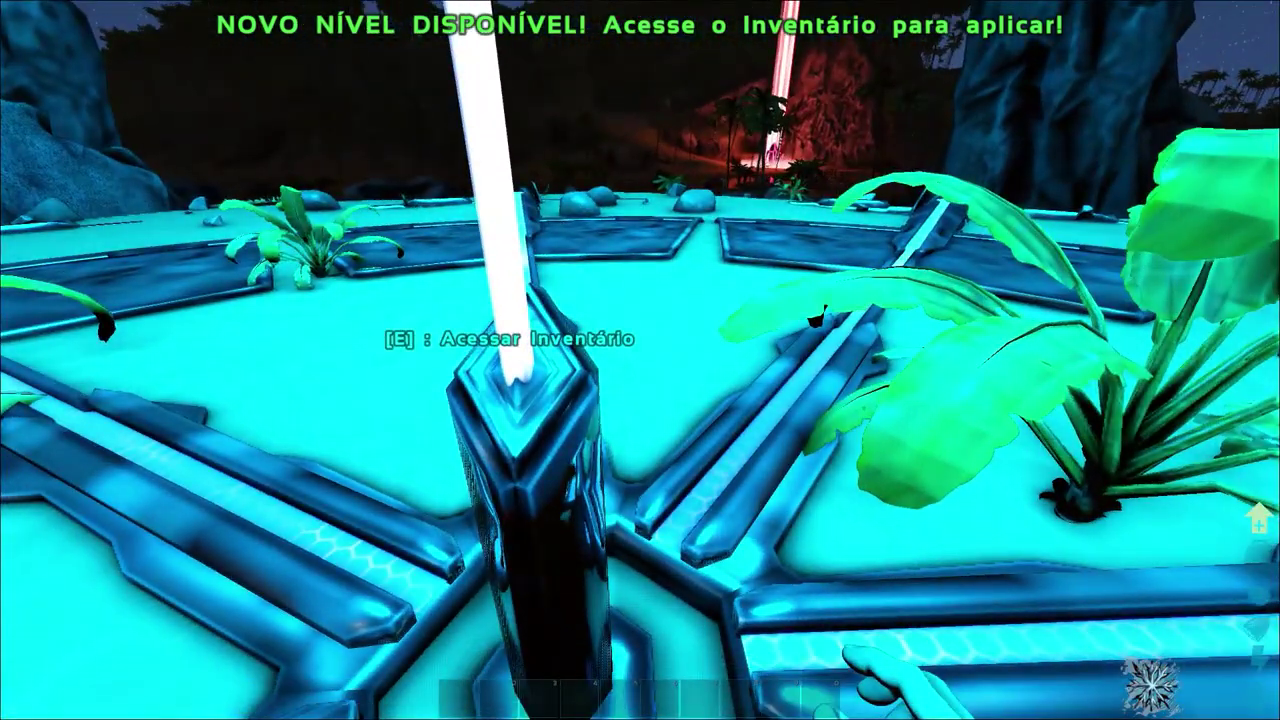
pyautogui.press('e')
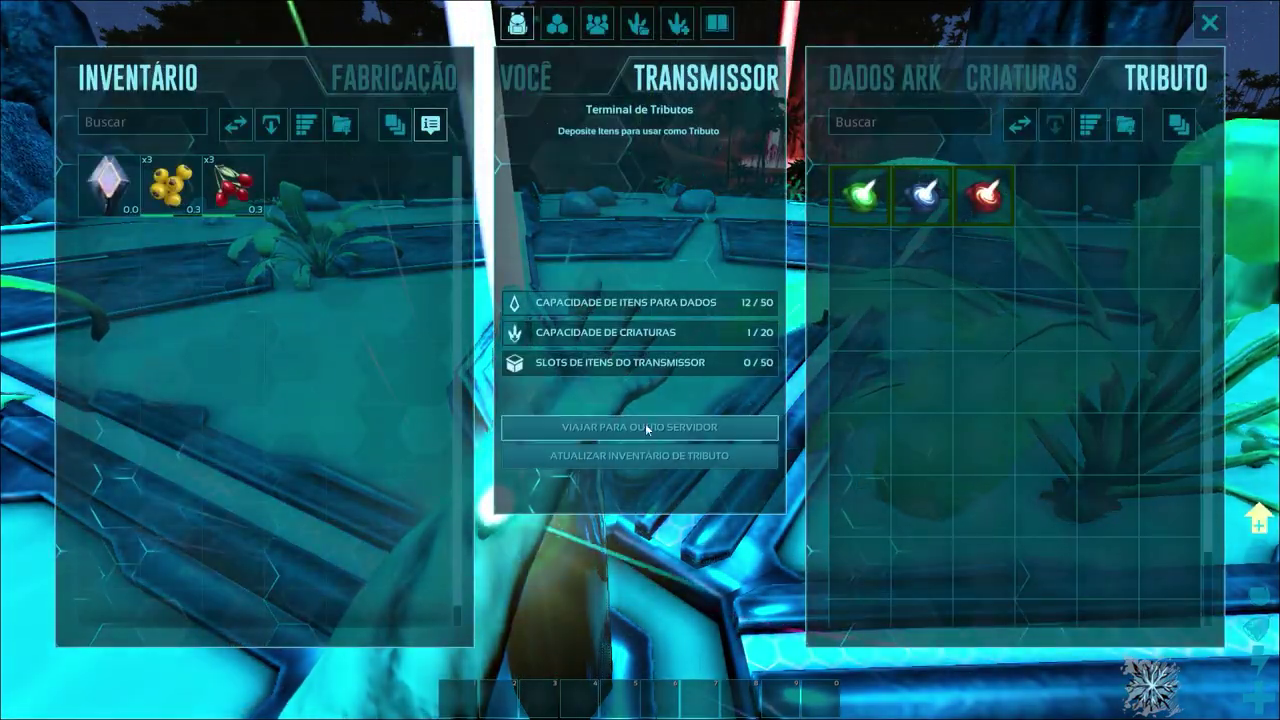
pyautogui.click(621, 430)
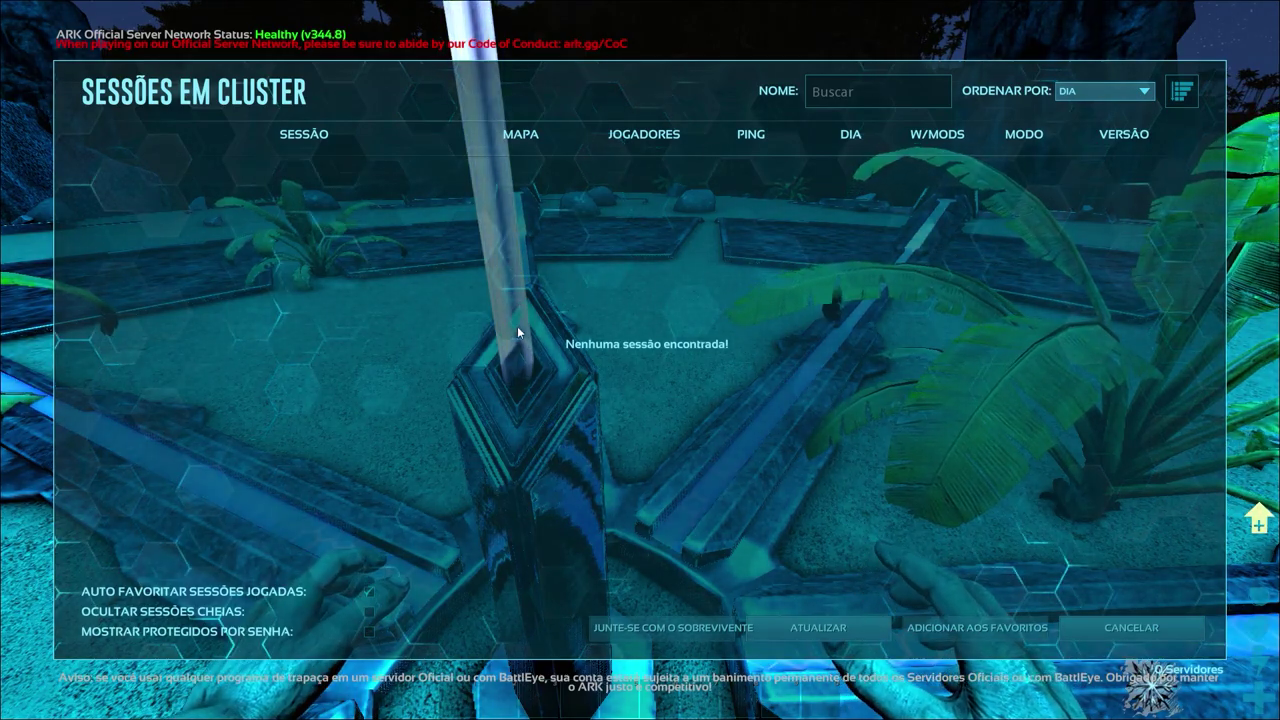
pyautogui.click(1157, 632)
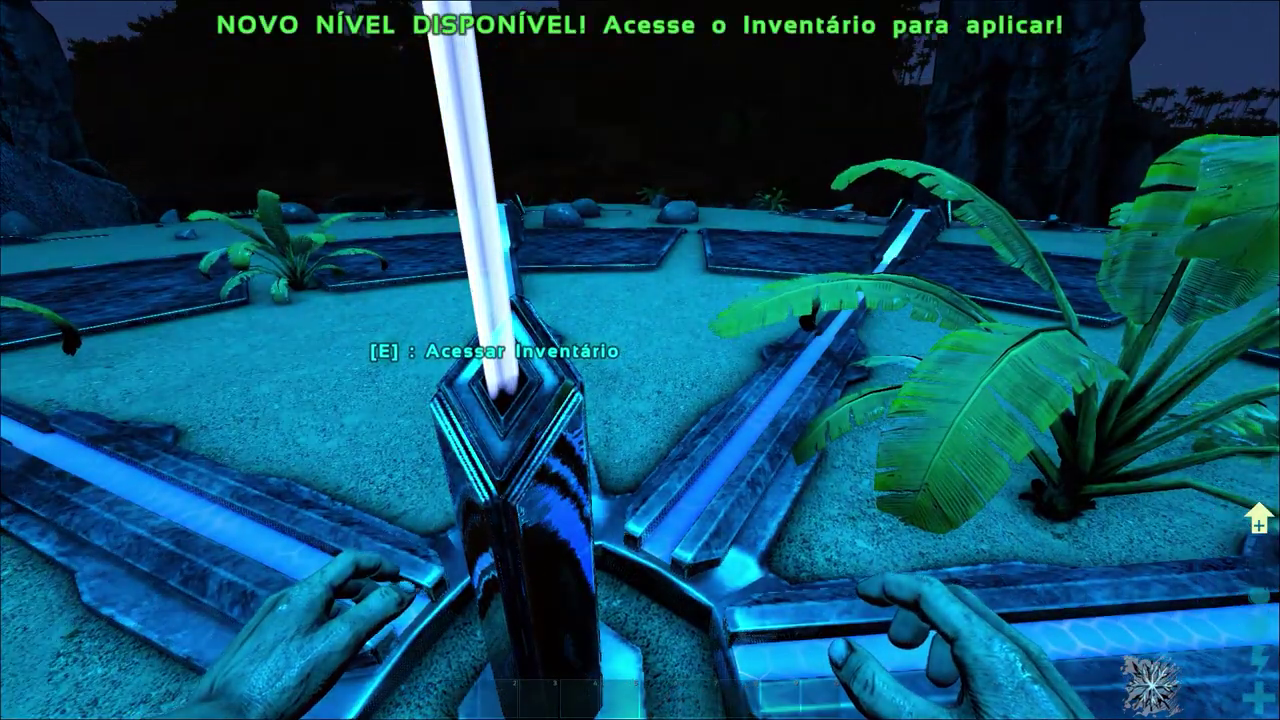
# - Gather fibre and berries from the plant and transfer the 4 fibre to the Tribute Terminal's ARK data
pyautogui.press('e')
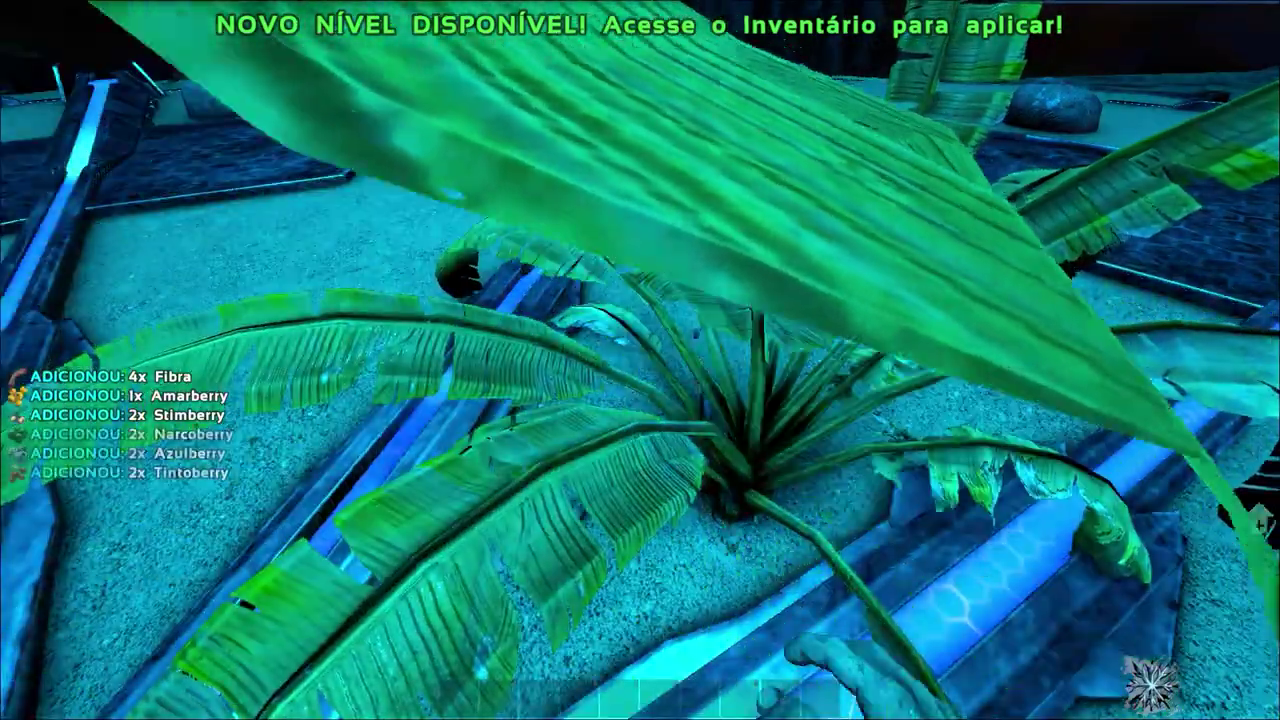
pyautogui.press('e')
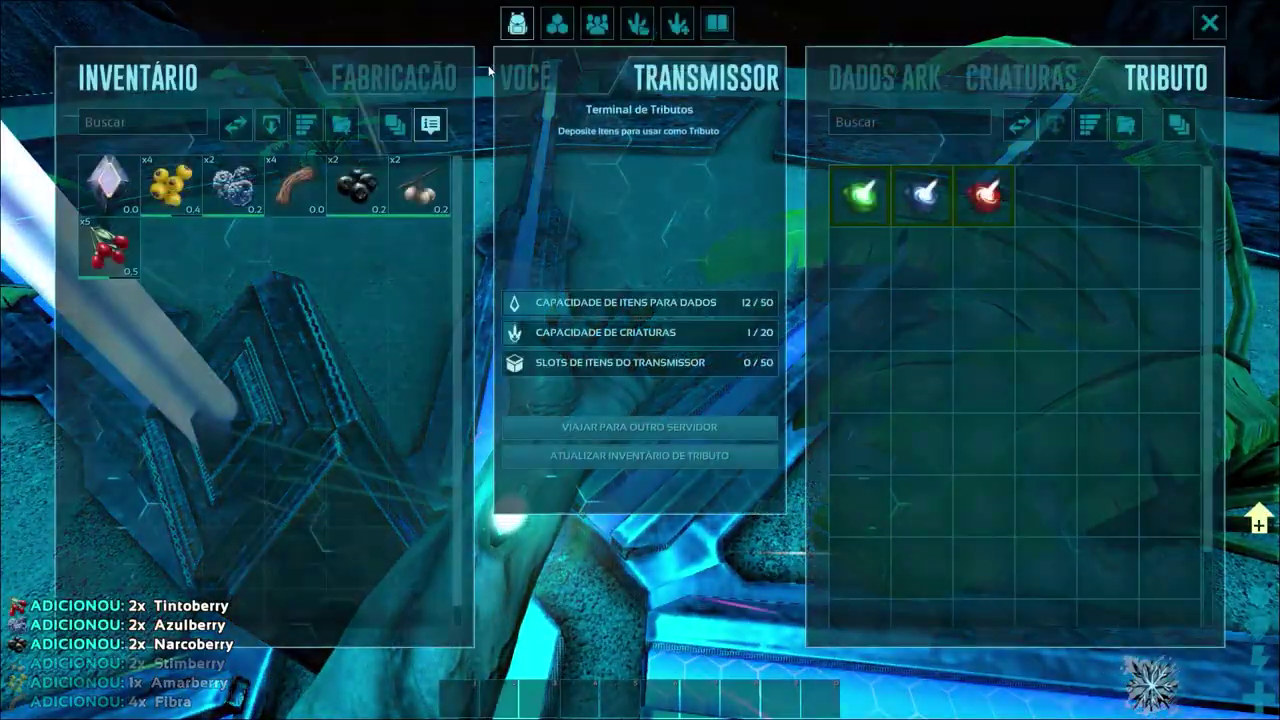
pyautogui.click(878, 75)
pyautogui.moveTo(295, 185); pyautogui.dragTo(929, 277)
pyautogui.press('Escape')
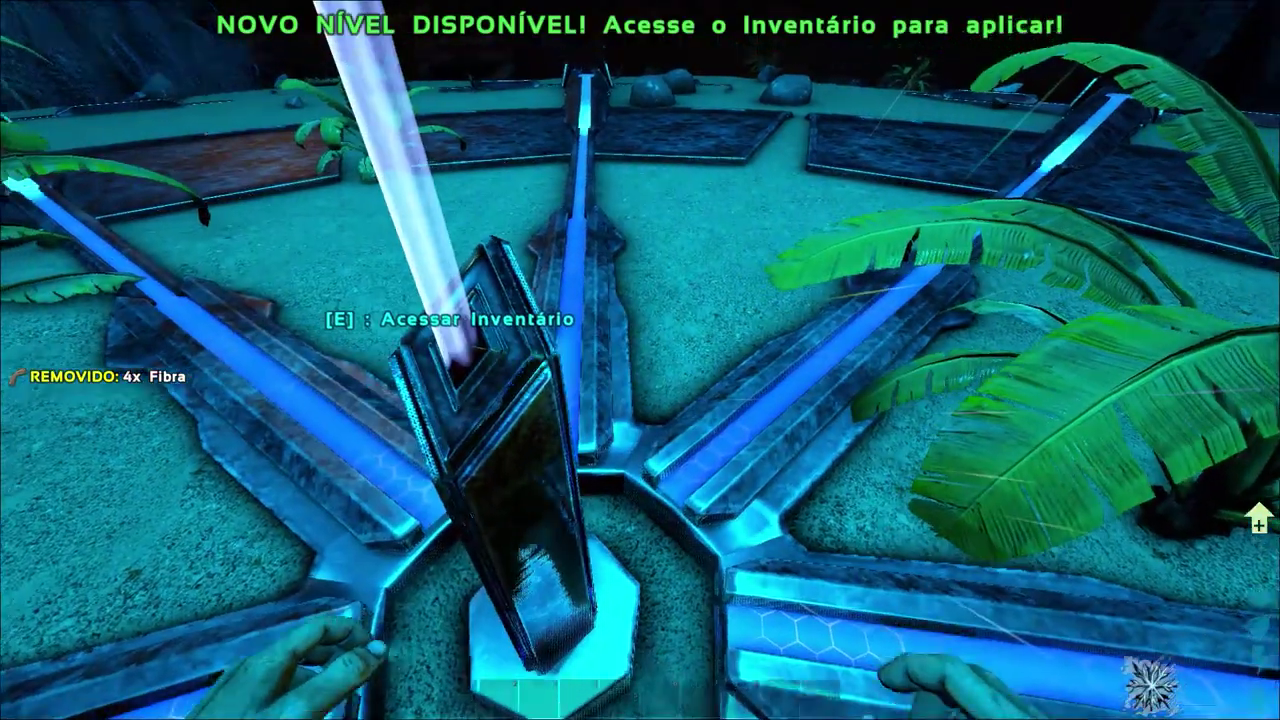